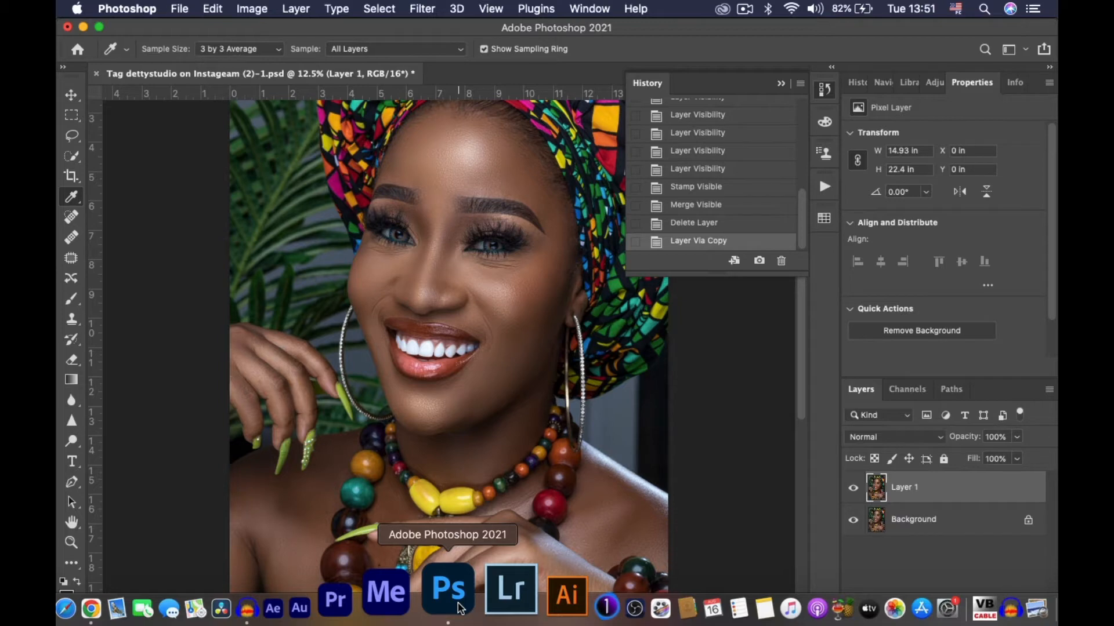
Step: Try resizing the image to a resolution of 72 pixels/inch and a height of 1350 pixels
{"action": "key", "text": "super+minus"}
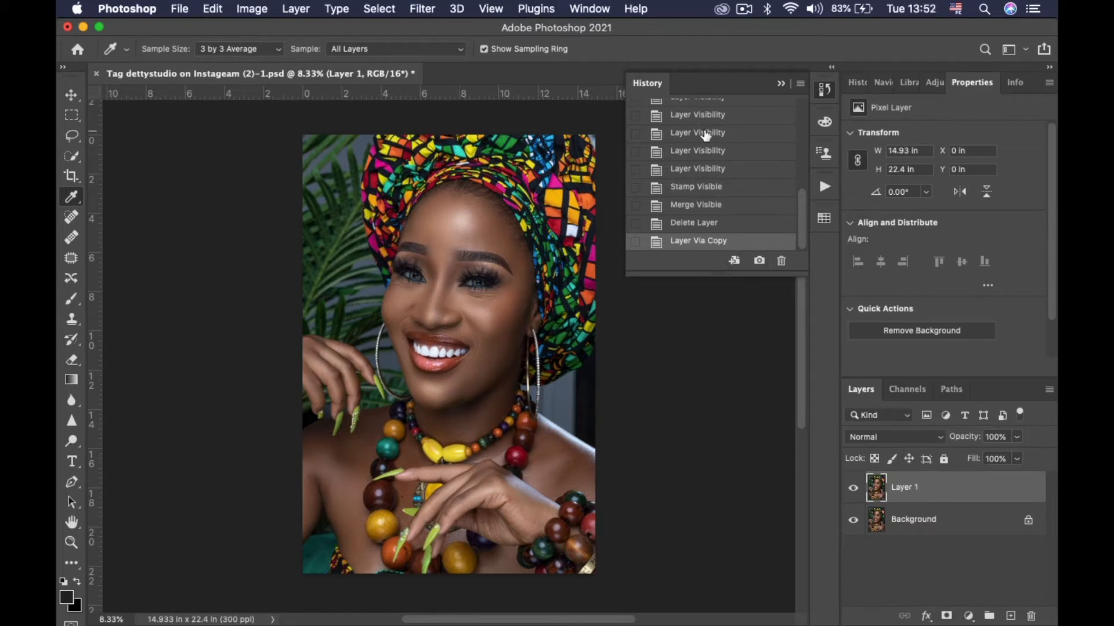
{"action": "left_click", "coordinate": [258, 9]}
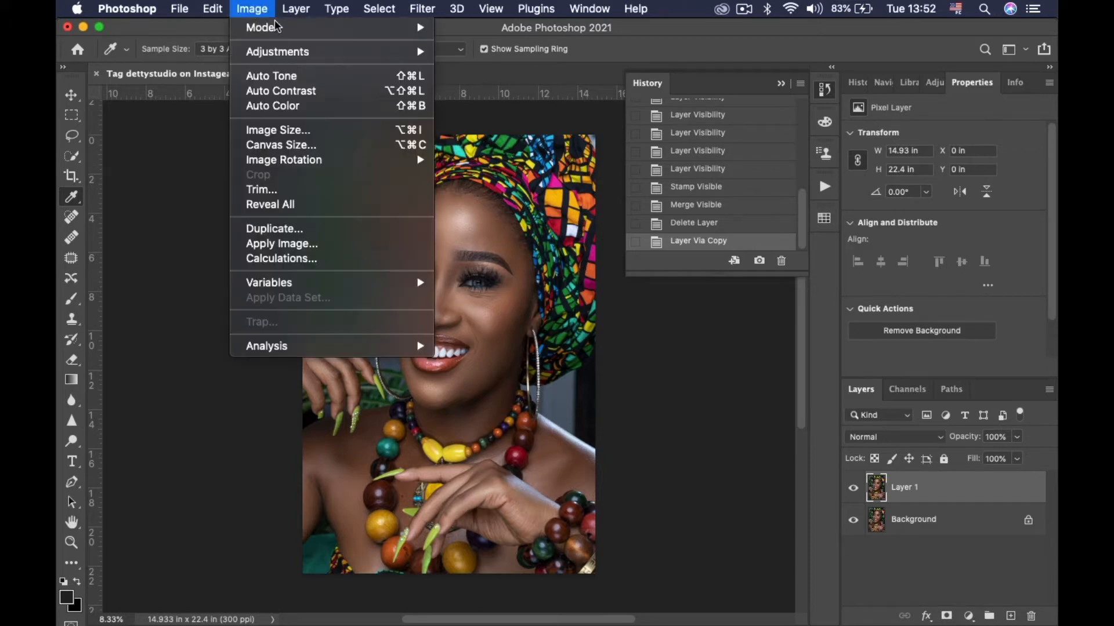
{"action": "left_click", "coordinate": [314, 136]}
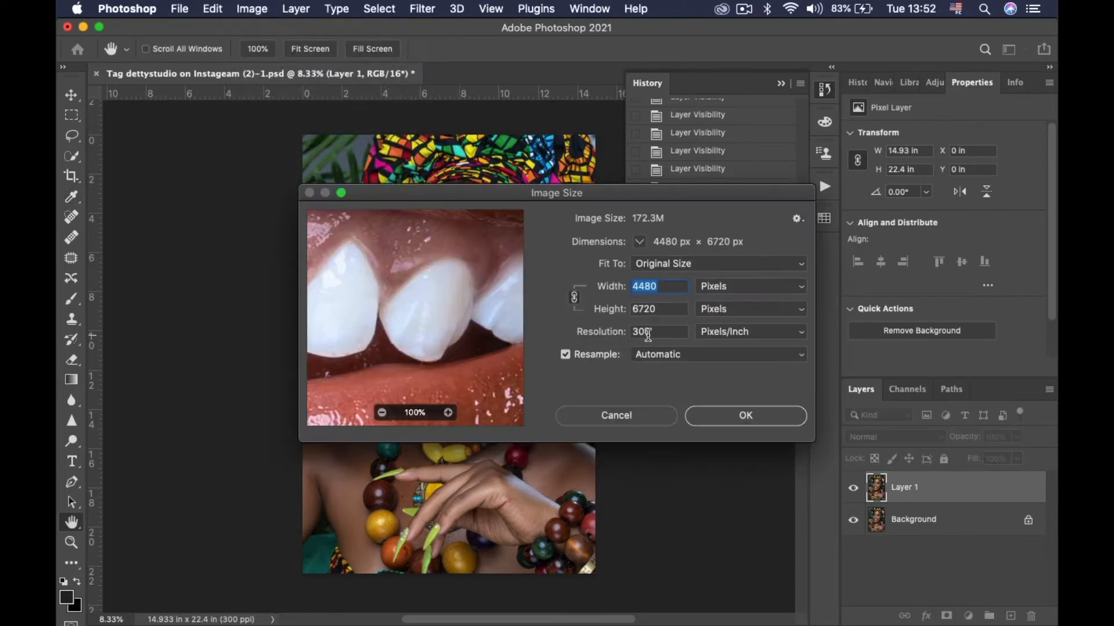
{"action": "left_click_drag", "start_coordinate": [659, 332], "coordinate": [629, 333]}
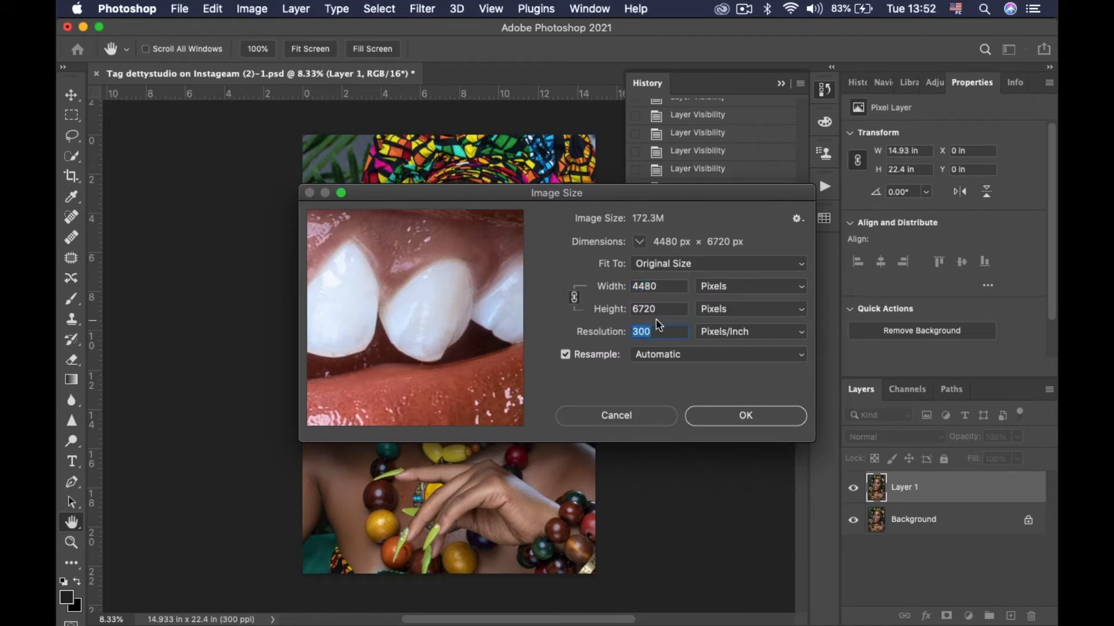
{"action": "type", "text": "72"}
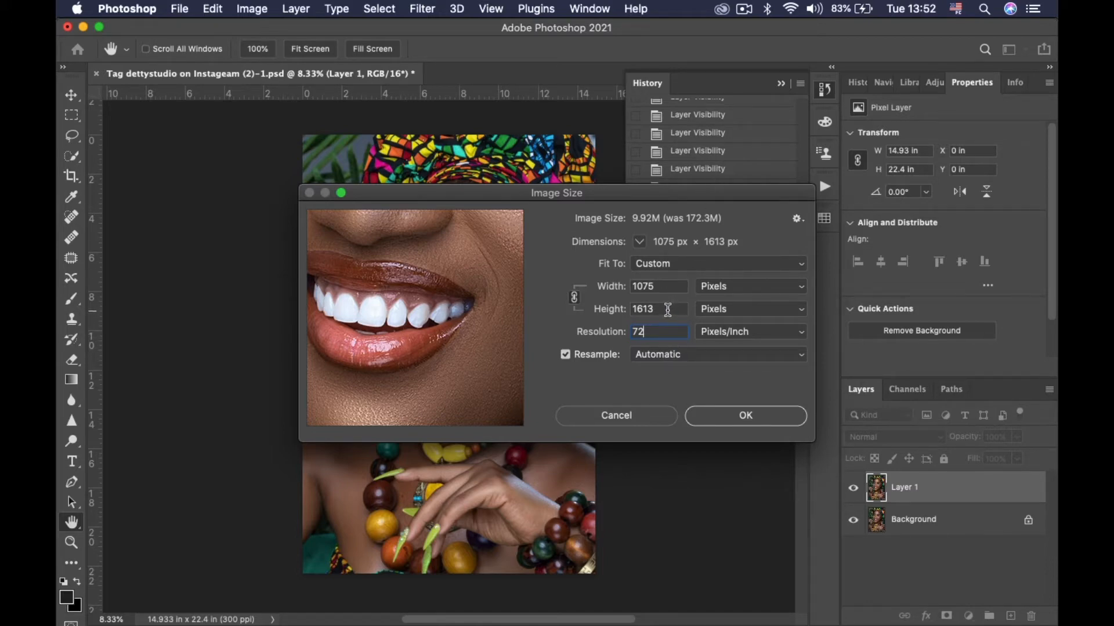
{"action": "left_click_drag", "start_coordinate": [667, 309], "coordinate": [631, 312]}
{"action": "mouse_move", "coordinate": [492, 308]}
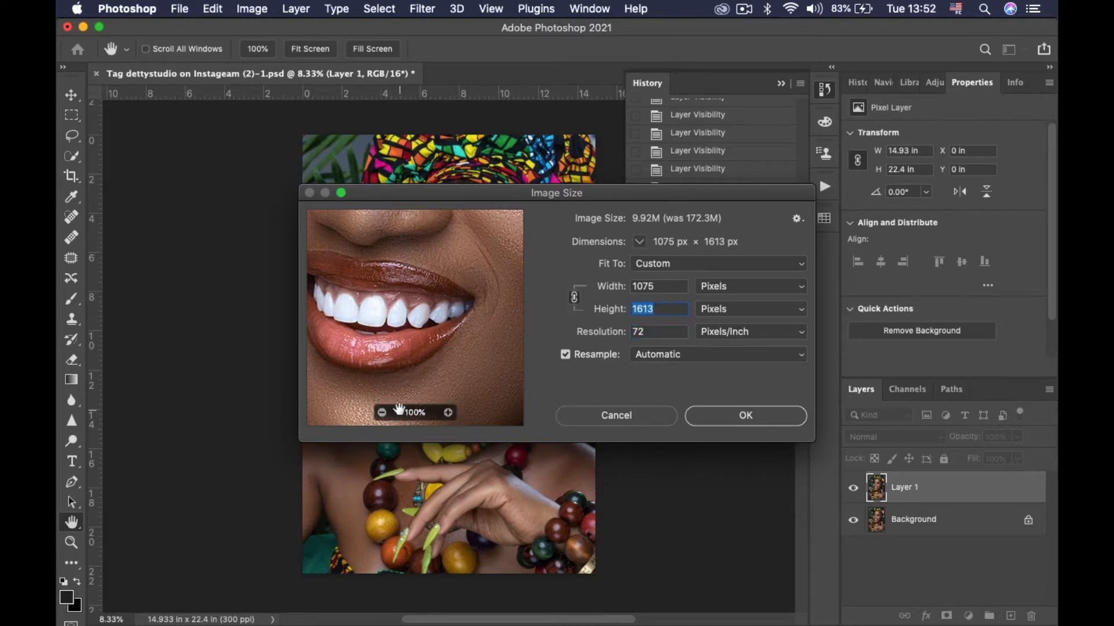
{"action": "type", "text": "135"}
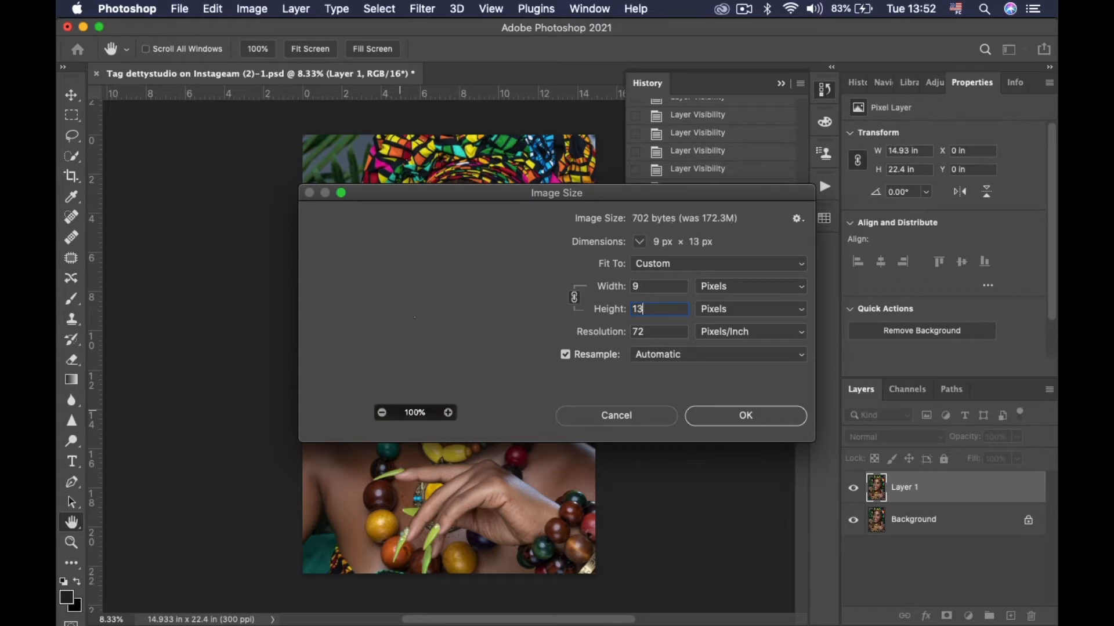
{"action": "type", "text": "0"}
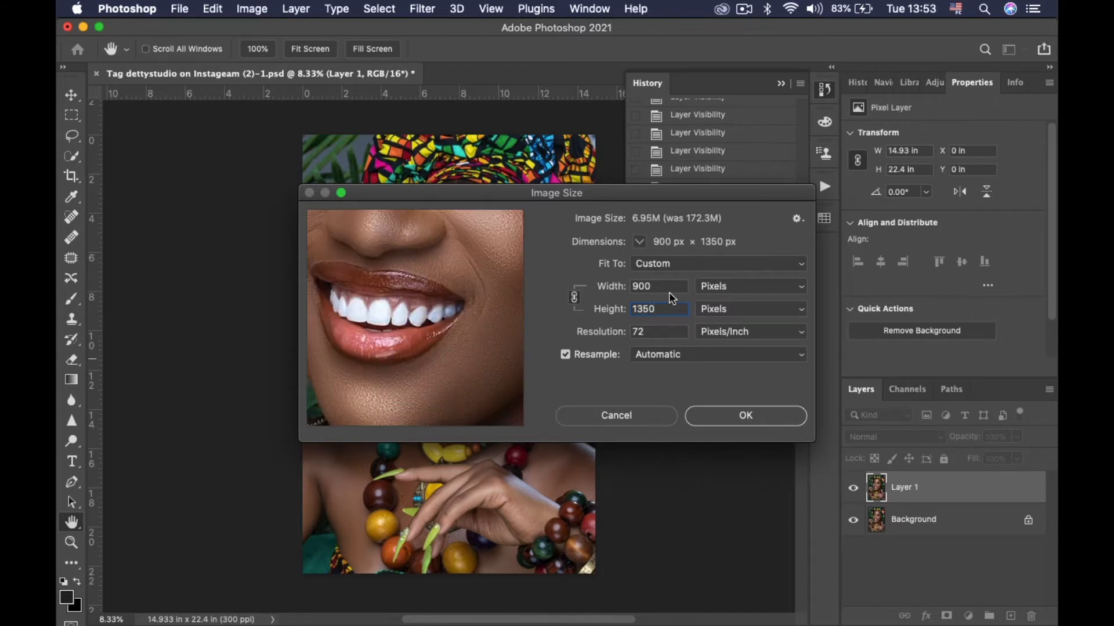
{"action": "double_click", "coordinate": [665, 309]}
{"action": "left_click", "coordinate": [738, 419]}
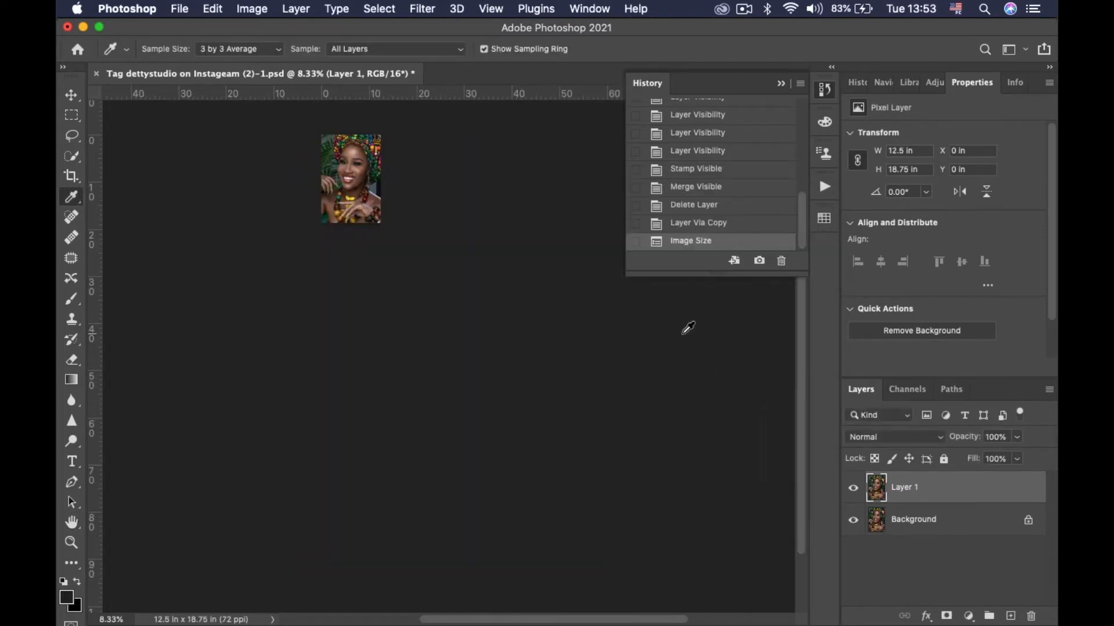
{"action": "key", "text": "super+0"}
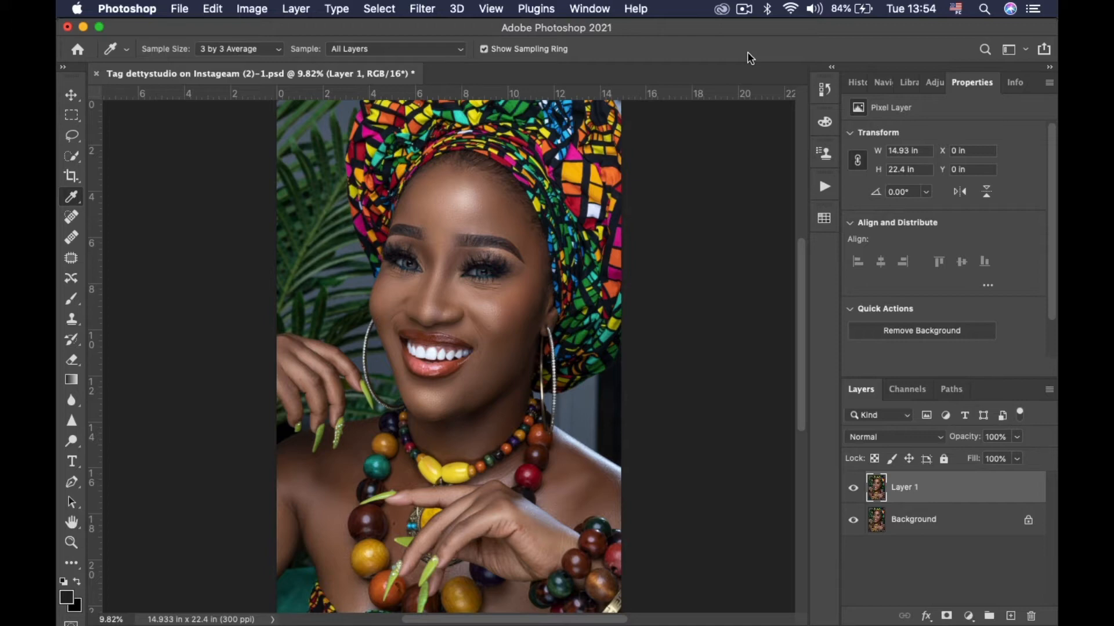
Step: Desaturate Layer 1 of the portrait
{"action": "left_click", "coordinate": [256, 10]}
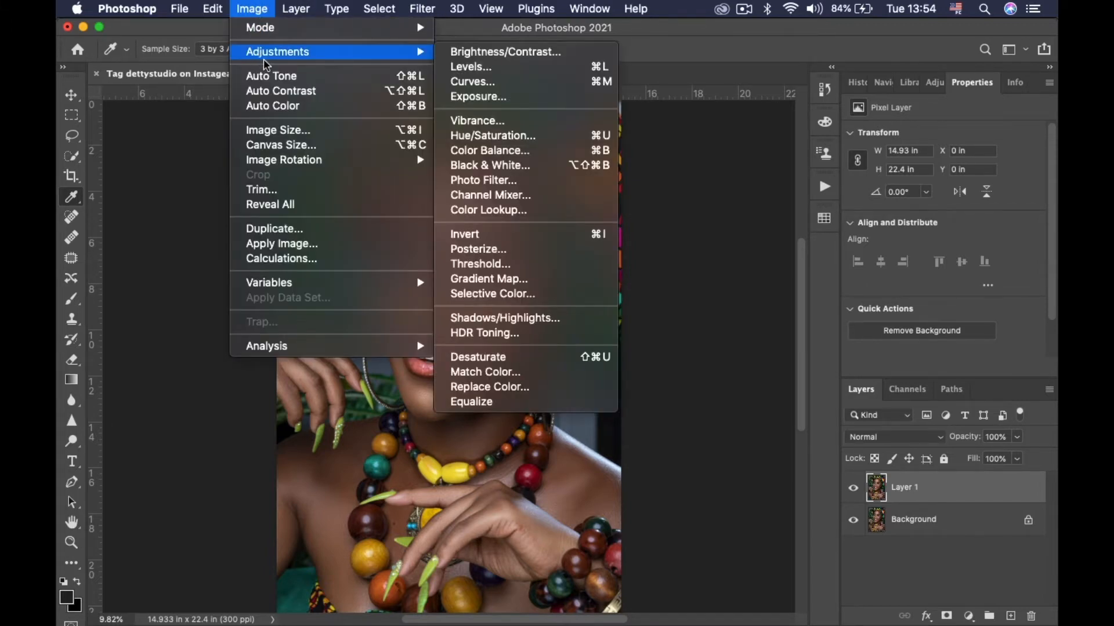
{"action": "mouse_move", "coordinate": [278, 56]}
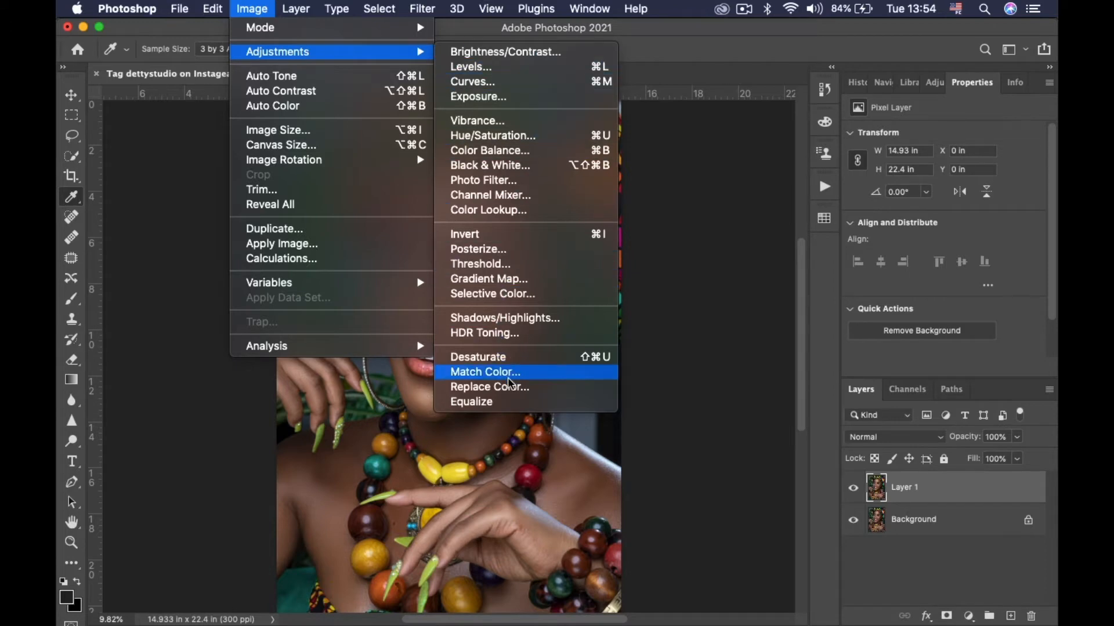
{"action": "left_click", "coordinate": [519, 358]}
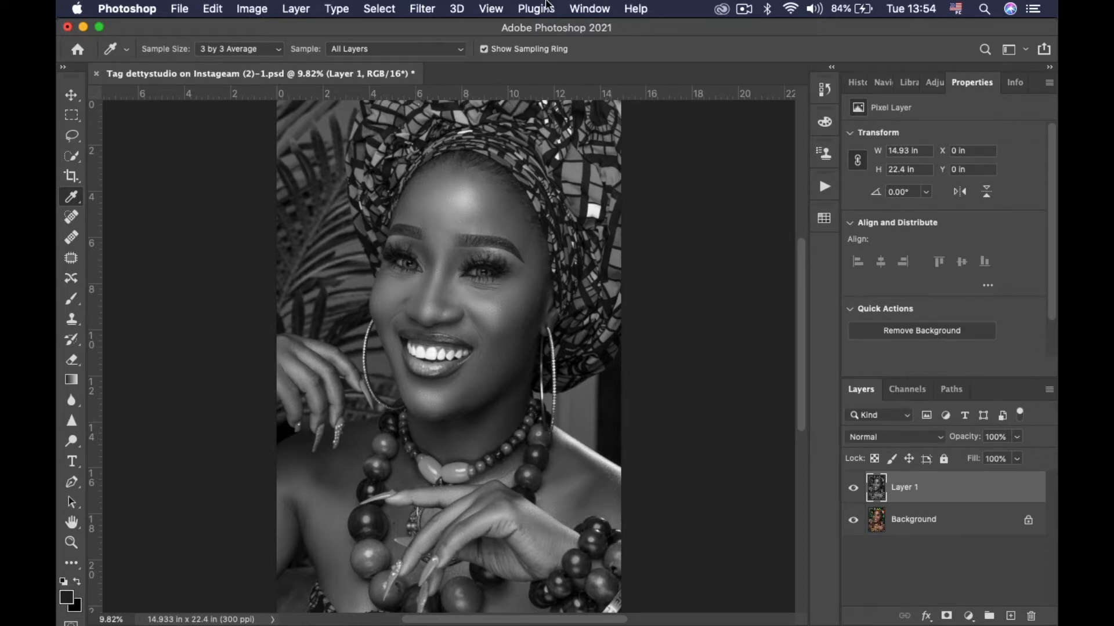
Step: Apply a High Pass filter with a 1.3 pixel radius to the desaturated Layer 1
{"action": "left_click", "coordinate": [422, 10]}
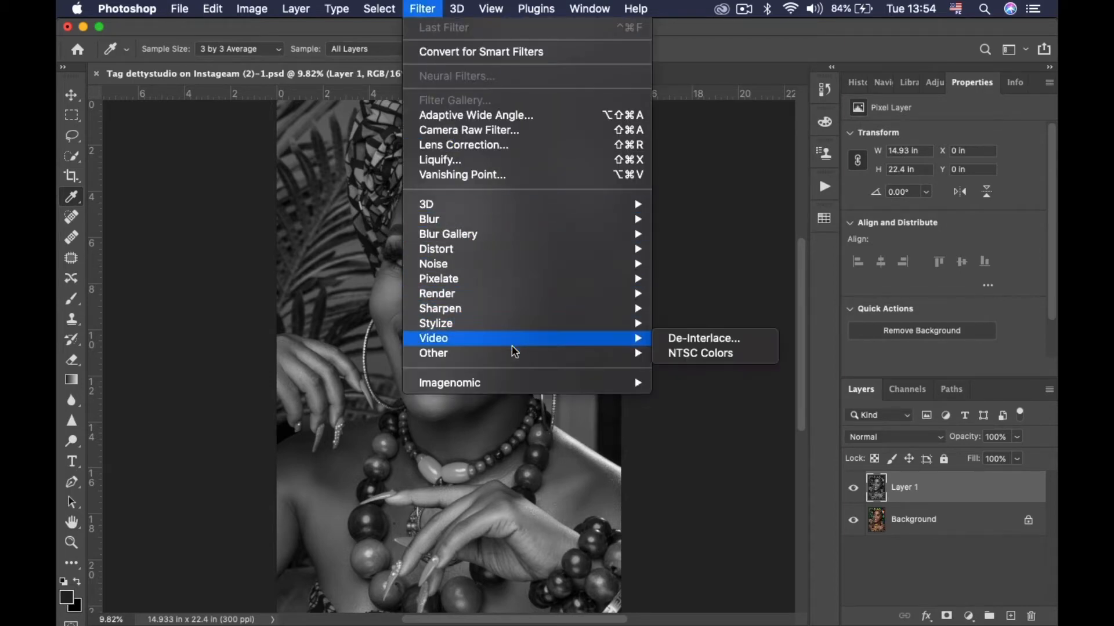
{"action": "mouse_move", "coordinate": [515, 356]}
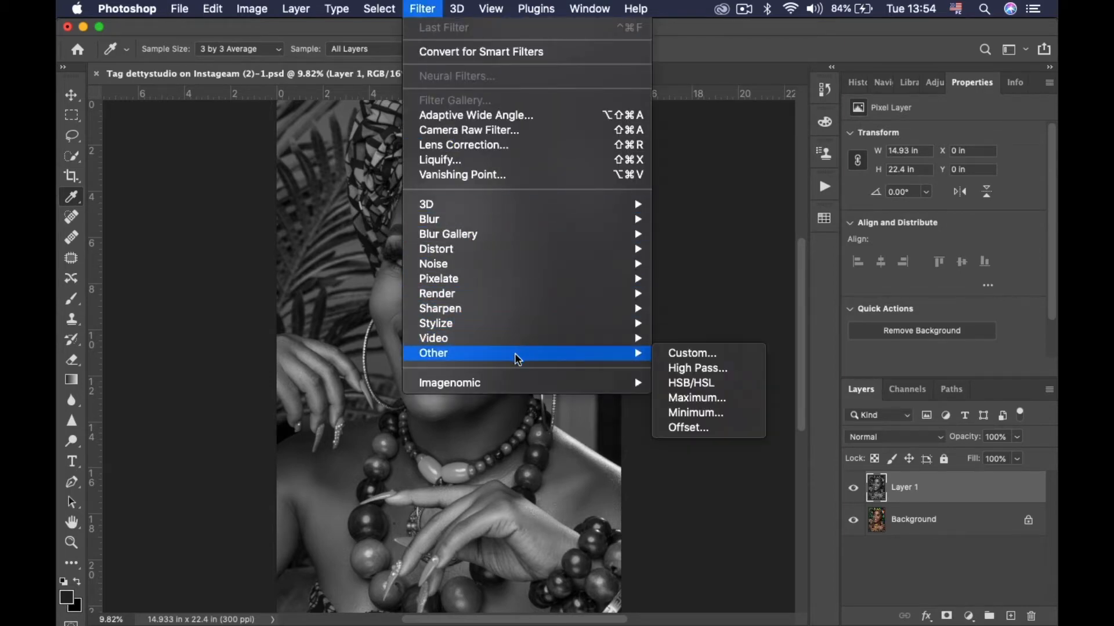
{"action": "left_click", "coordinate": [691, 371]}
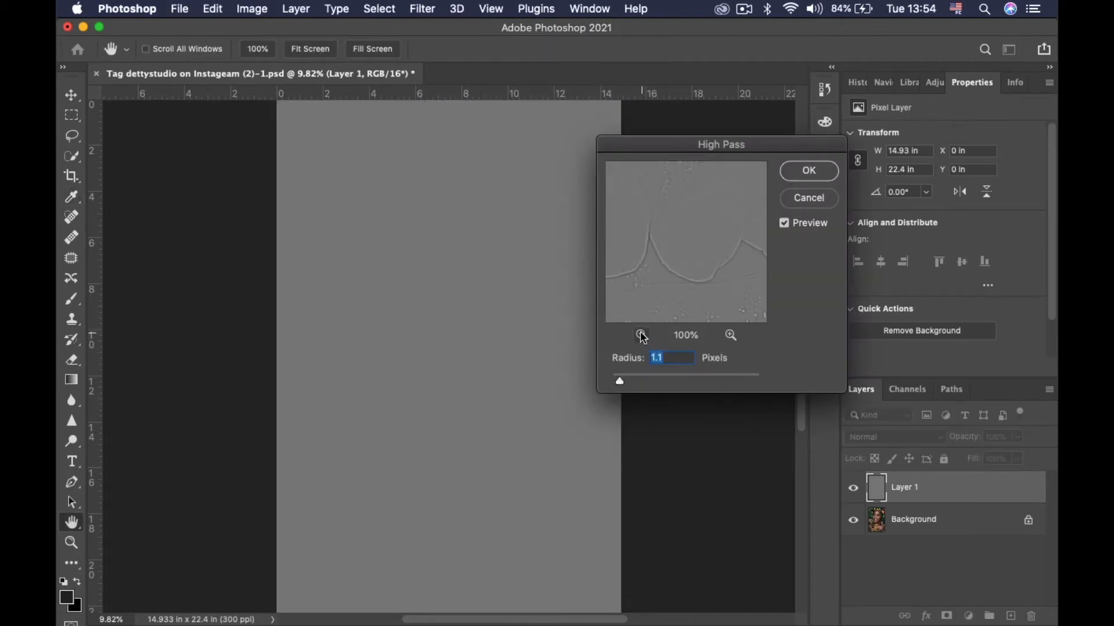
{"action": "left_click", "coordinate": [642, 338]}
{"action": "left_click", "coordinate": [642, 337]}
{"action": "left_click", "coordinate": [641, 337]}
{"action": "left_click", "coordinate": [641, 336]}
{"action": "left_click", "coordinate": [641, 336]}
{"action": "left_click", "coordinate": [641, 337]}
{"action": "left_click_drag", "start_coordinate": [620, 378], "coordinate": [621, 378]}
{"action": "left_click_drag", "start_coordinate": [622, 379], "coordinate": [628, 379]}
{"action": "left_click_drag", "start_coordinate": [627, 380], "coordinate": [621, 382]}
{"action": "left_click_drag", "start_coordinate": [666, 199], "coordinate": [701, 269]}
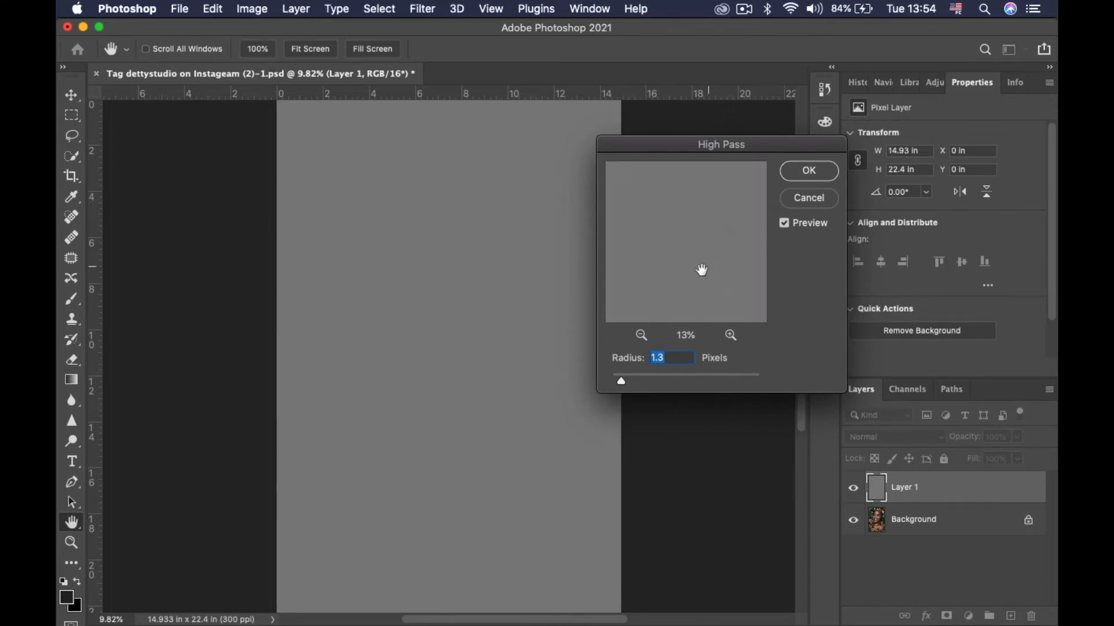
{"action": "left_click", "coordinate": [812, 170]}
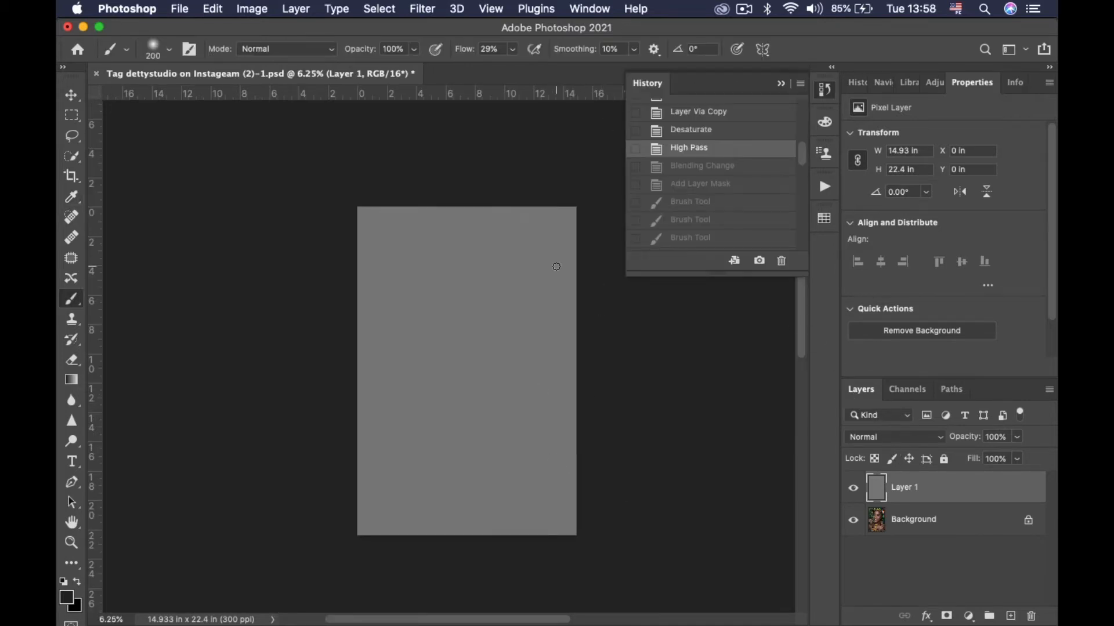
Step: Set Layer 1's blend mode to Soft Light and add a black layer mask that hides its effect
{"action": "left_click", "coordinate": [879, 439]}
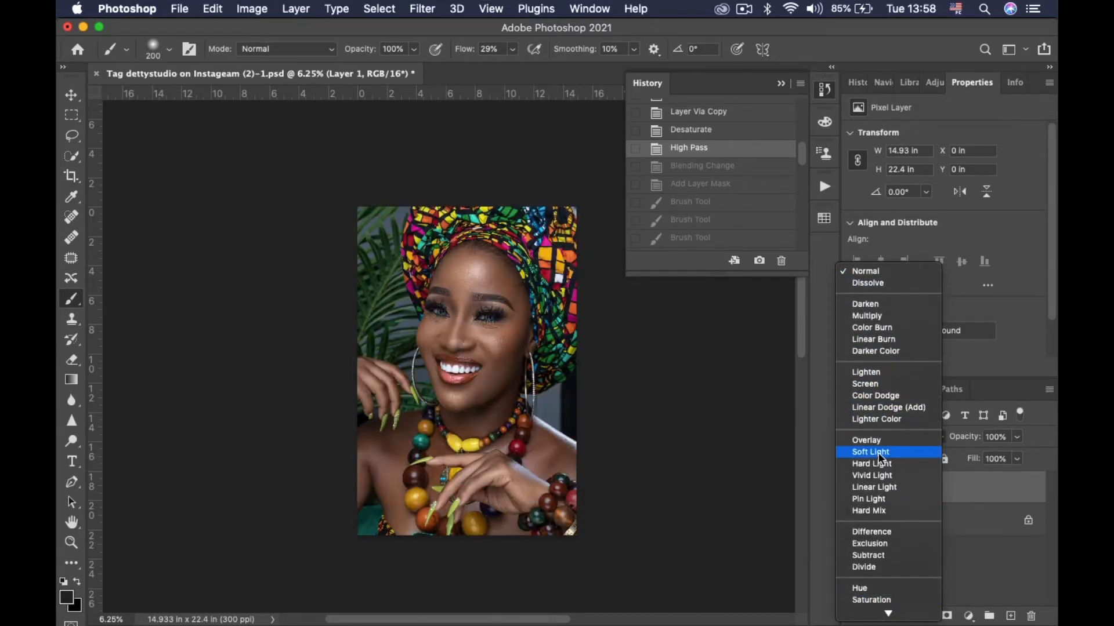
{"action": "left_click", "coordinate": [872, 451]}
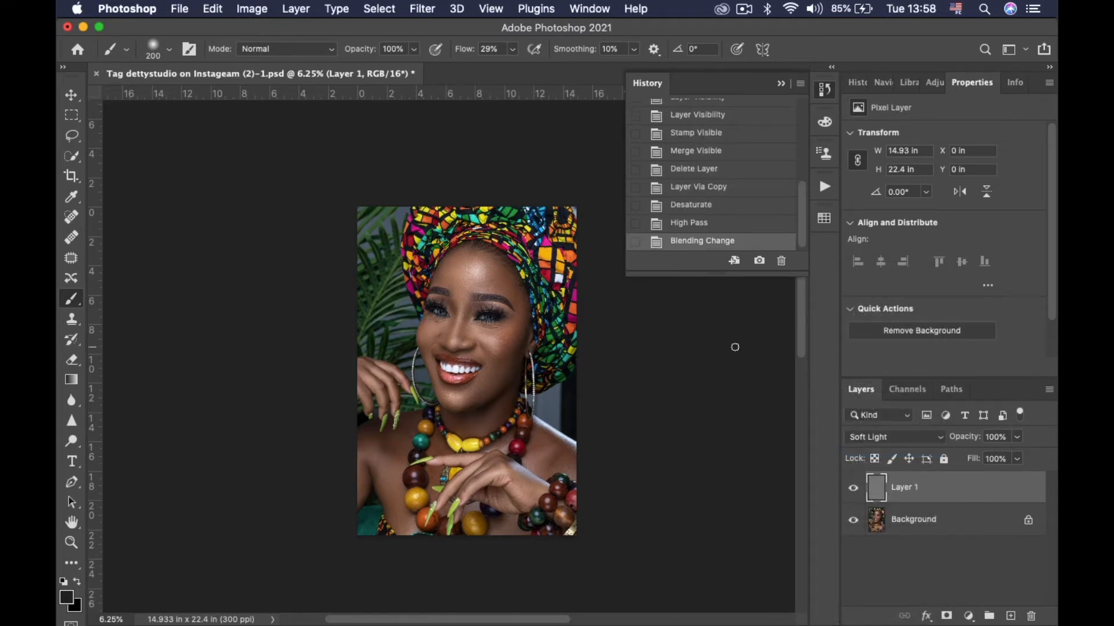
{"action": "key", "text": "super+plus"}
{"action": "key", "text": "super+plus"}
{"action": "key", "text": "super+plus"}
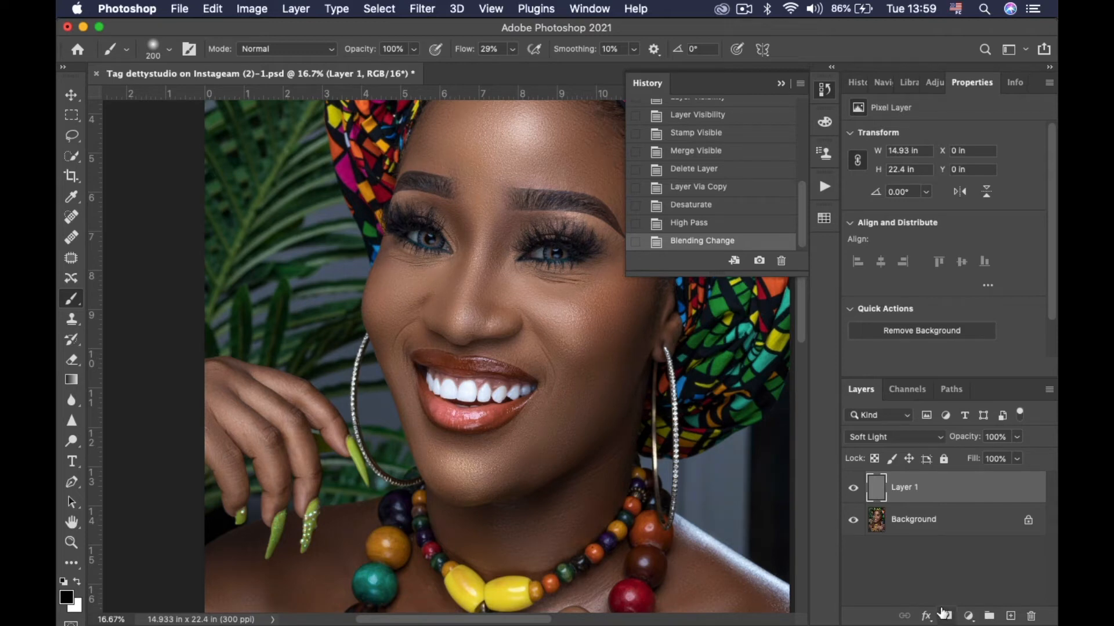
{"action": "left_click", "coordinate": [944, 615], "text": "alt"}
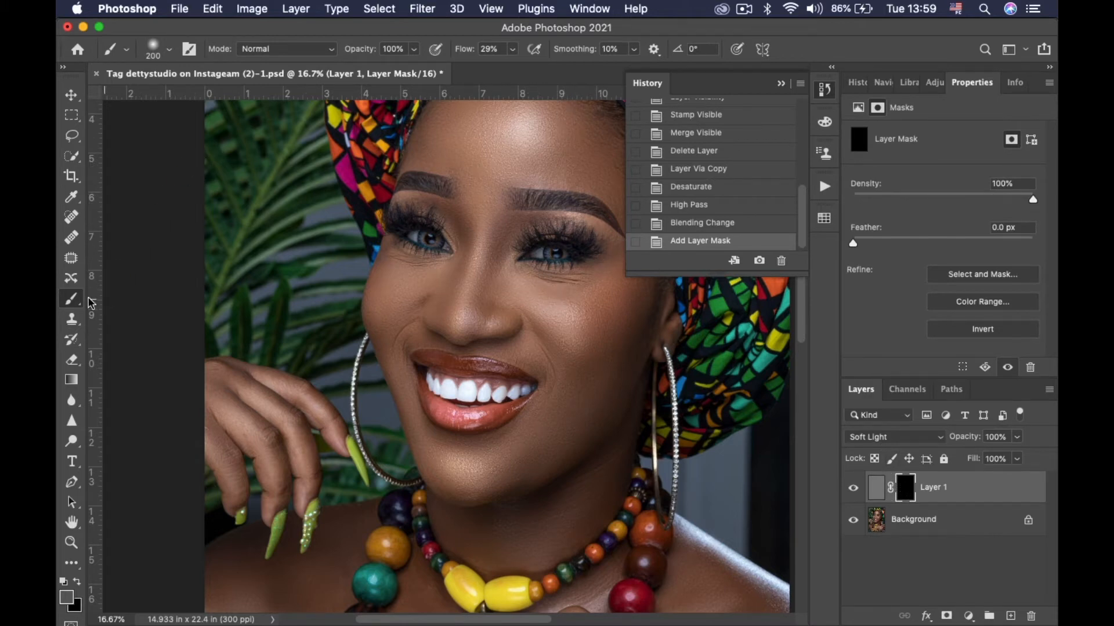
Step: Set the soft round brush to 84 px size, 0% hardness and 51% flow, and collapse the History list
{"action": "left_click", "coordinate": [169, 50]}
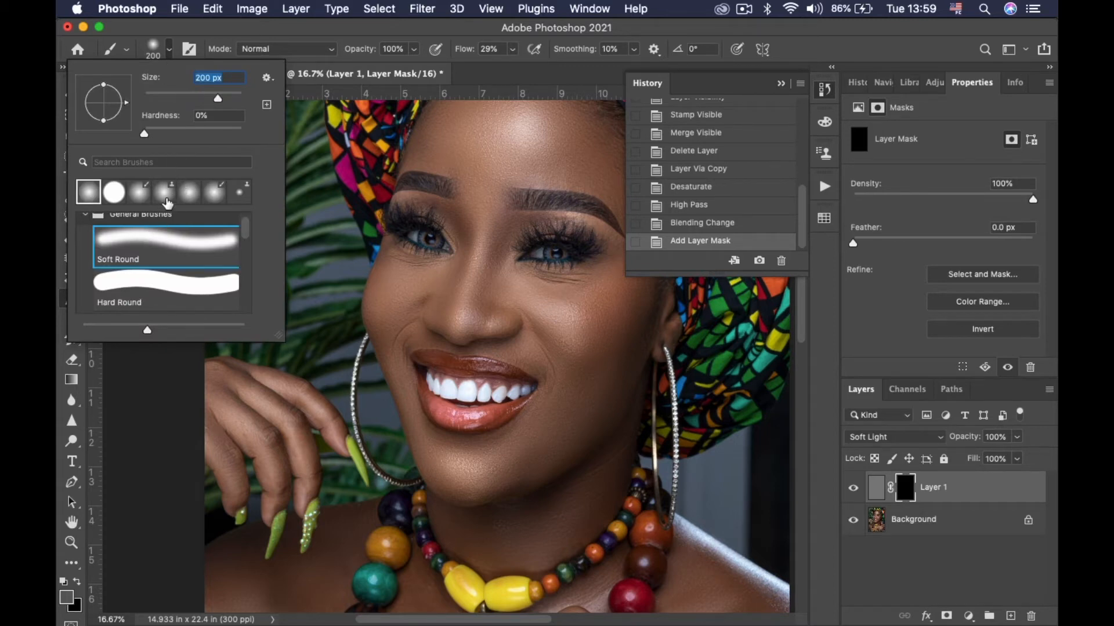
{"action": "left_click", "coordinate": [363, 77]}
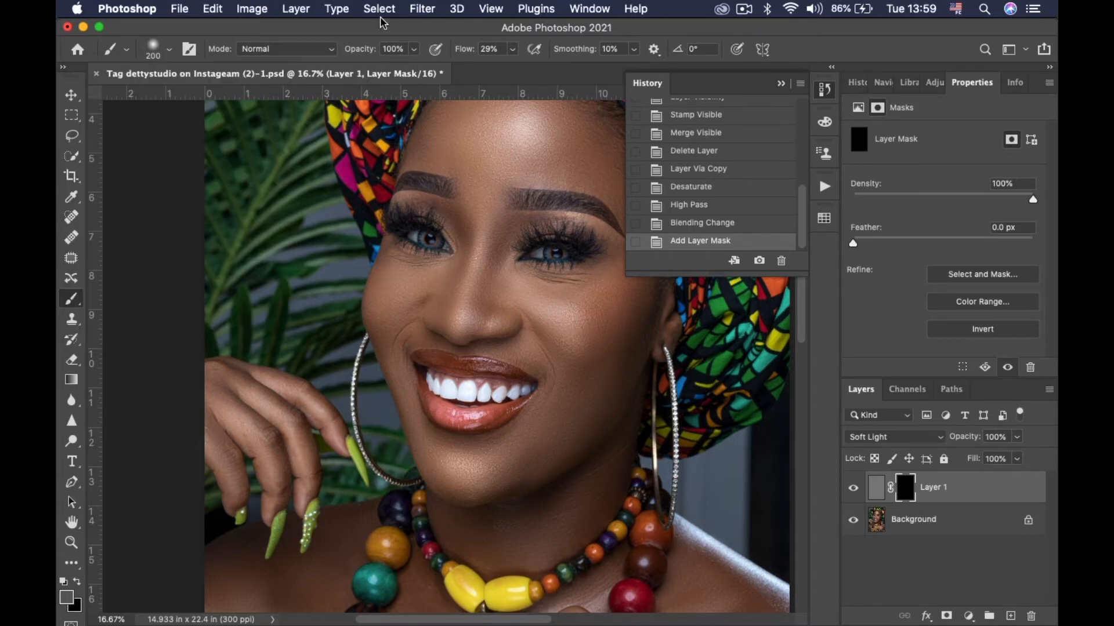
{"action": "right_click", "coordinate": [388, 243]}
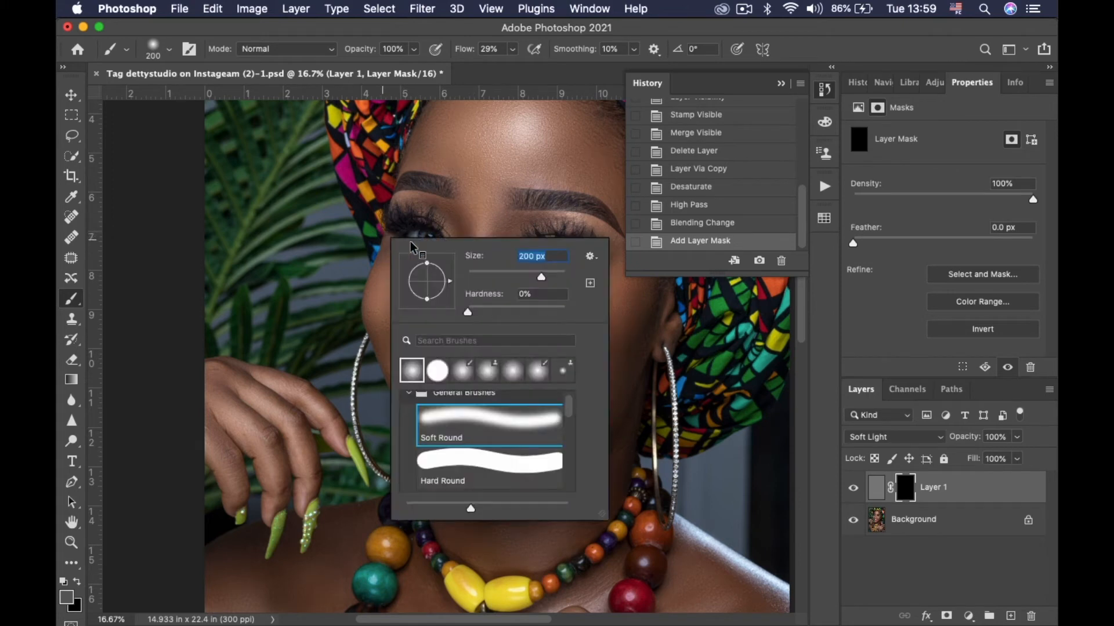
{"action": "left_click", "coordinate": [468, 313]}
{"action": "left_click_drag", "start_coordinate": [541, 277], "coordinate": [513, 276]}
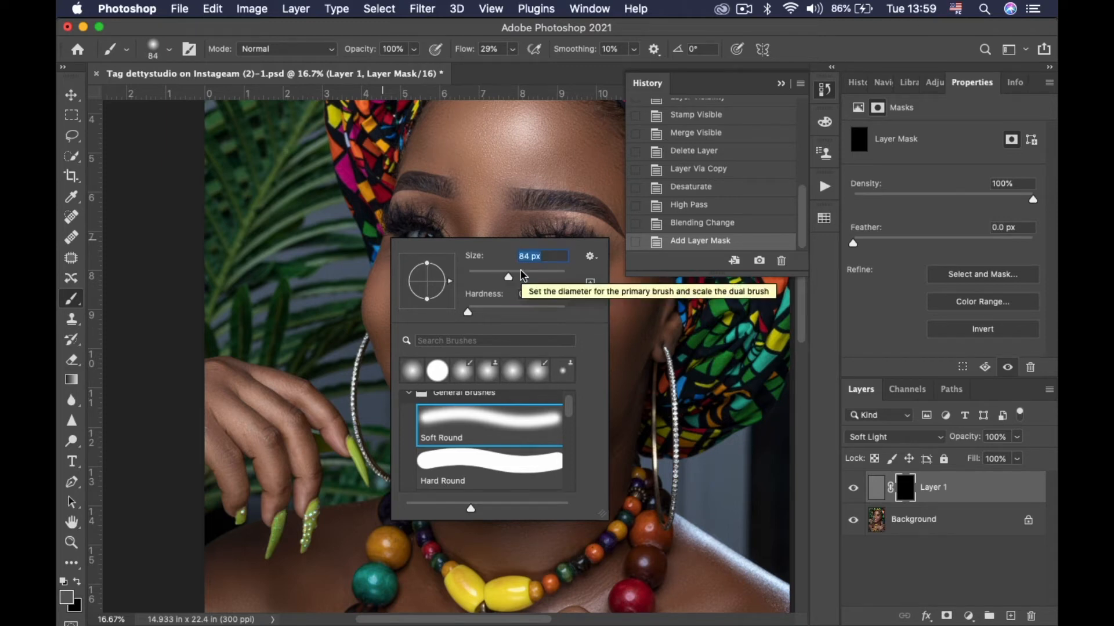
{"action": "left_click", "coordinate": [802, 308]}
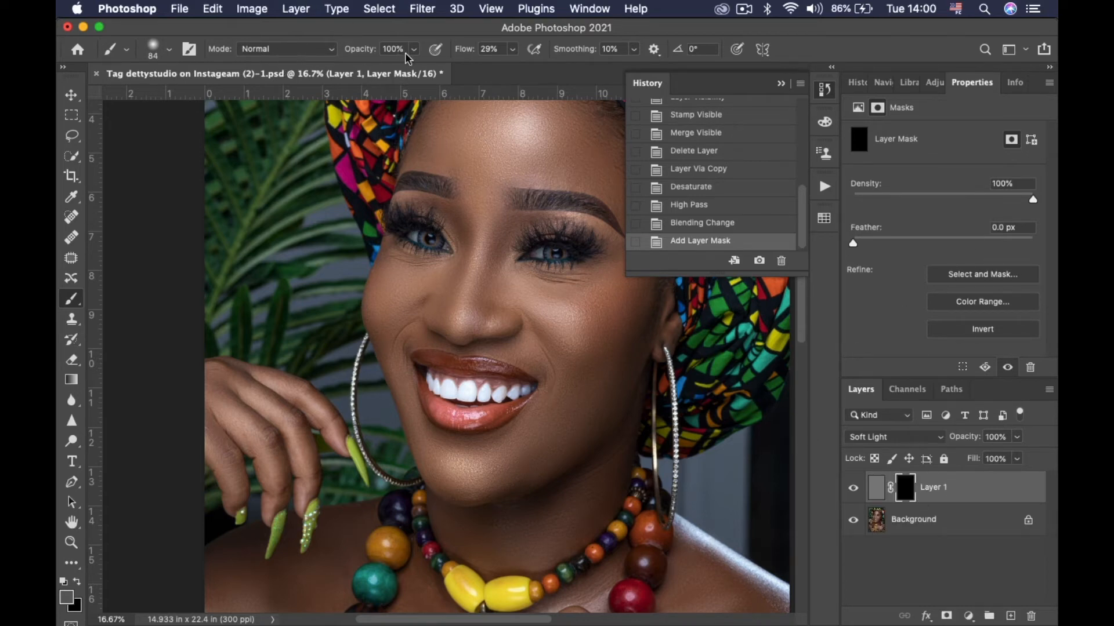
{"action": "left_click", "coordinate": [513, 50]}
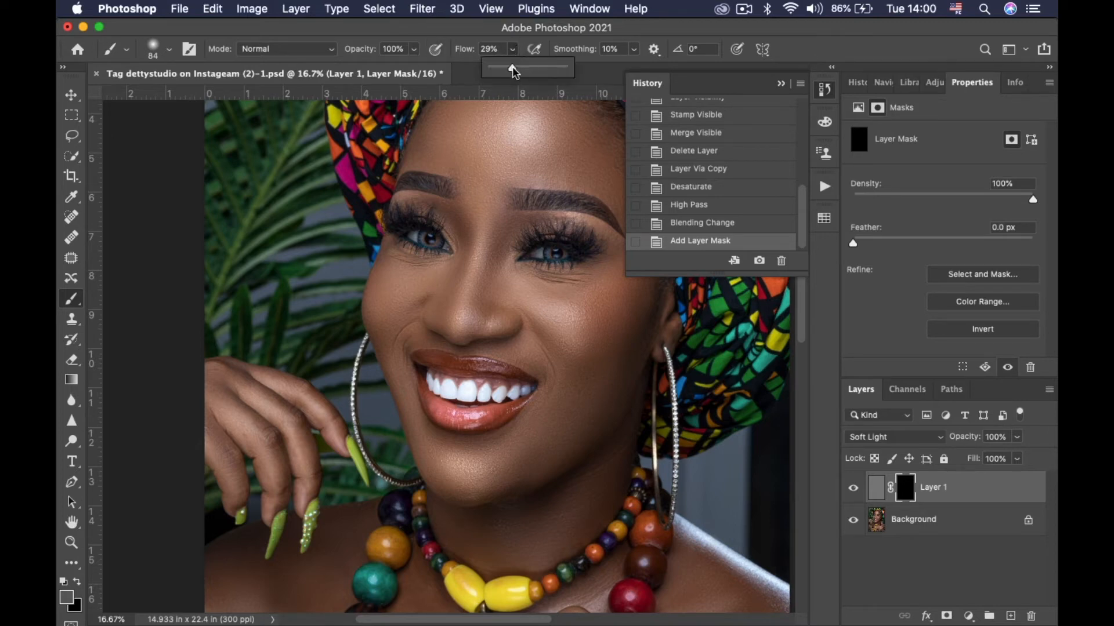
{"action": "left_click_drag", "start_coordinate": [514, 71], "coordinate": [530, 70]}
{"action": "left_click", "coordinate": [781, 83]}
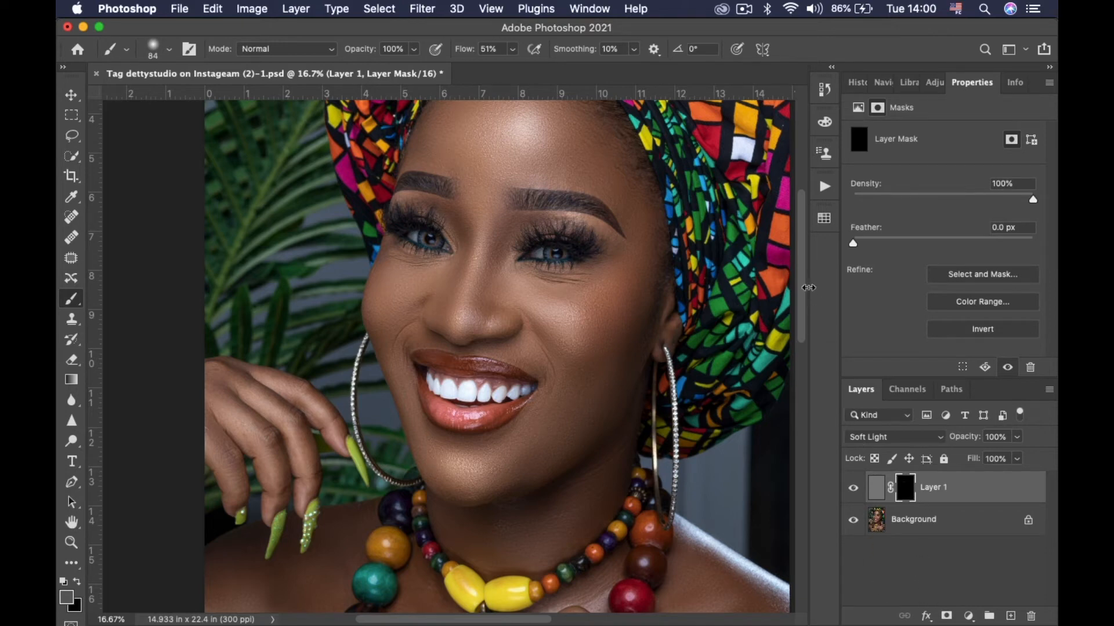
Step: Paint on Layer 1's mask over the eyes and eyebrows with a white 125 px brush to reveal the sharpening
{"action": "left_click", "coordinate": [76, 583]}
{"action": "left_click", "coordinate": [63, 582]}
{"action": "key", "text": "bracketright"}
{"action": "key", "text": "bracketright"}
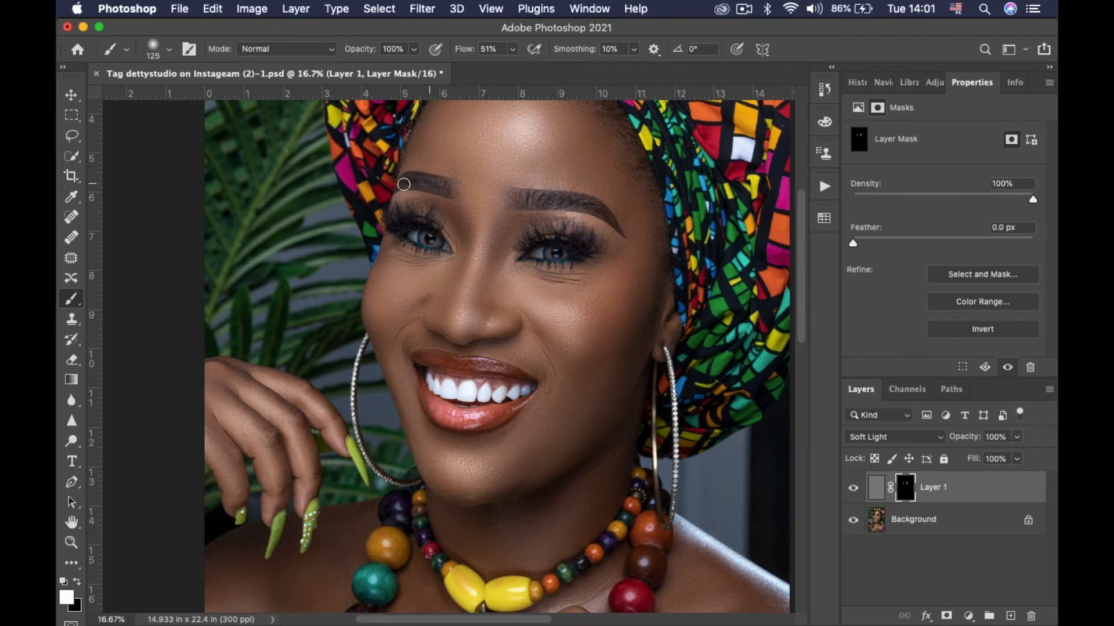
Step: Toggle Layer 1's visibility to compare the portrait with and without the sharpening
{"action": "left_click", "coordinate": [852, 488]}
{"action": "left_click", "coordinate": [852, 488]}
{"action": "left_click", "coordinate": [852, 488]}
{"action": "left_click", "coordinate": [852, 488]}
Step: Paint white on the mask over the lips and the necklace beads, adjusting the brush size to fit each detail
{"action": "key", "text": "super+equal"}
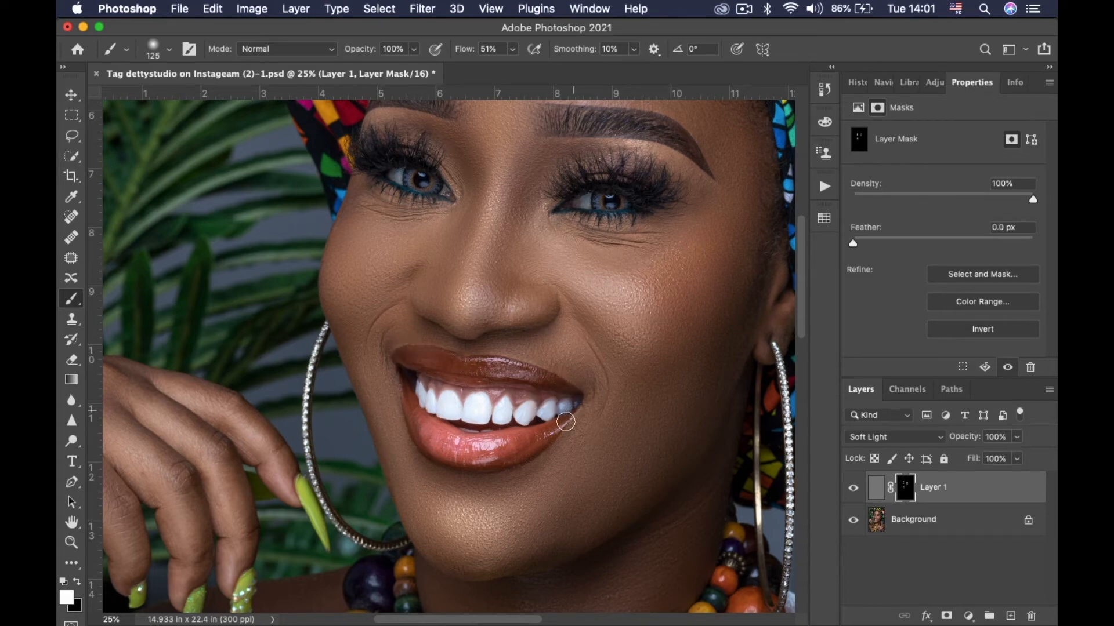
{"action": "scroll", "coordinate": [351, 509], "scroll_direction": "down", "scroll_amount": 5}
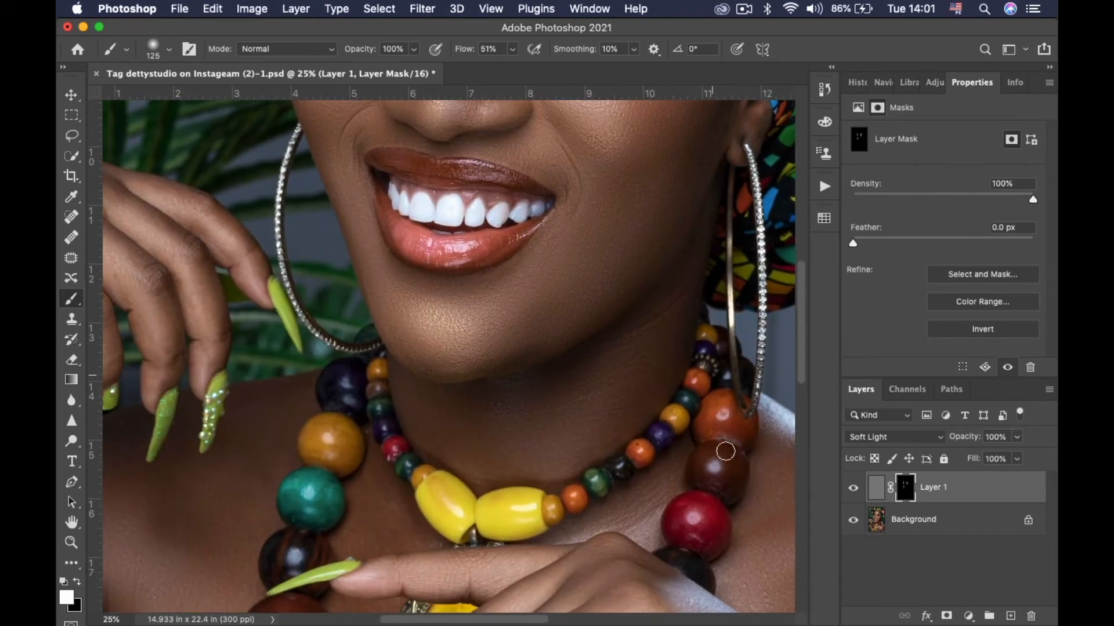
{"action": "key", "text": "bracketright"}
{"action": "key", "text": "bracketright"}
{"action": "key", "text": "bracketright"}
{"action": "key", "text": "bracketleft"}
{"action": "key", "text": "bracketleft"}
{"action": "key", "text": "bracketleft"}
{"action": "key", "text": "bracketleft"}
{"action": "key", "text": "bracketleft"}
Step: Enlarge the brush to 200 px and continue painting white on the mask over the lower beads, nails and hand
{"action": "left_click_drag", "start_coordinate": [413, 399], "coordinate": [451, 342]}
{"action": "key", "text": "bracketright"}
{"action": "key", "text": "bracketright"}
{"action": "key", "text": "bracketright"}
{"action": "key", "text": "bracketright"}
{"action": "key", "text": "bracketright"}
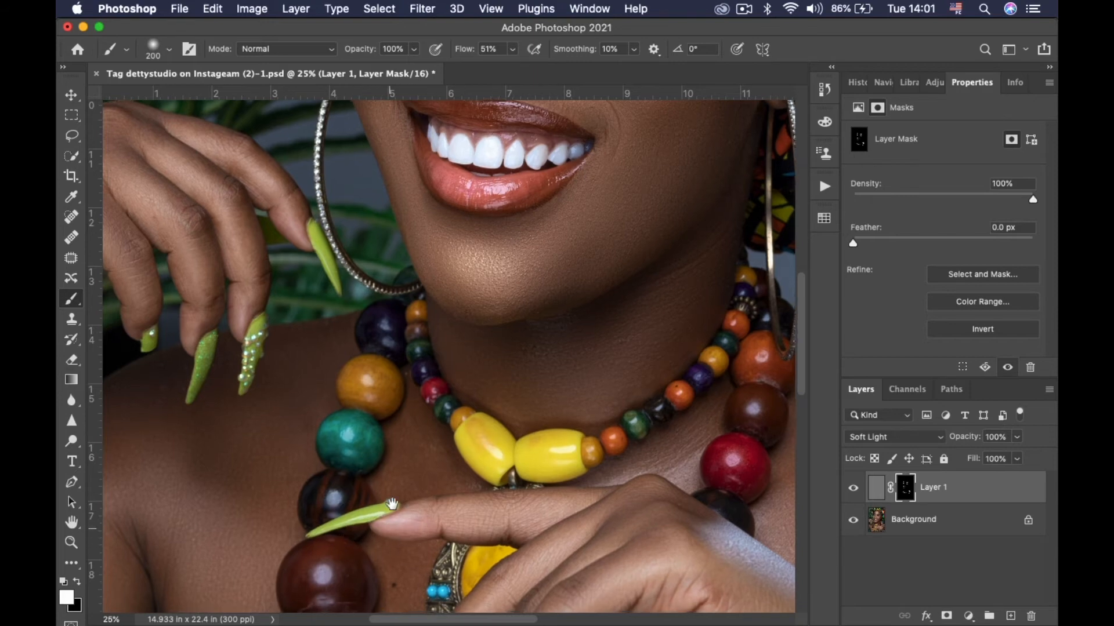
{"action": "scroll", "coordinate": [409, 539], "scroll_direction": "down", "scroll_amount": 8}
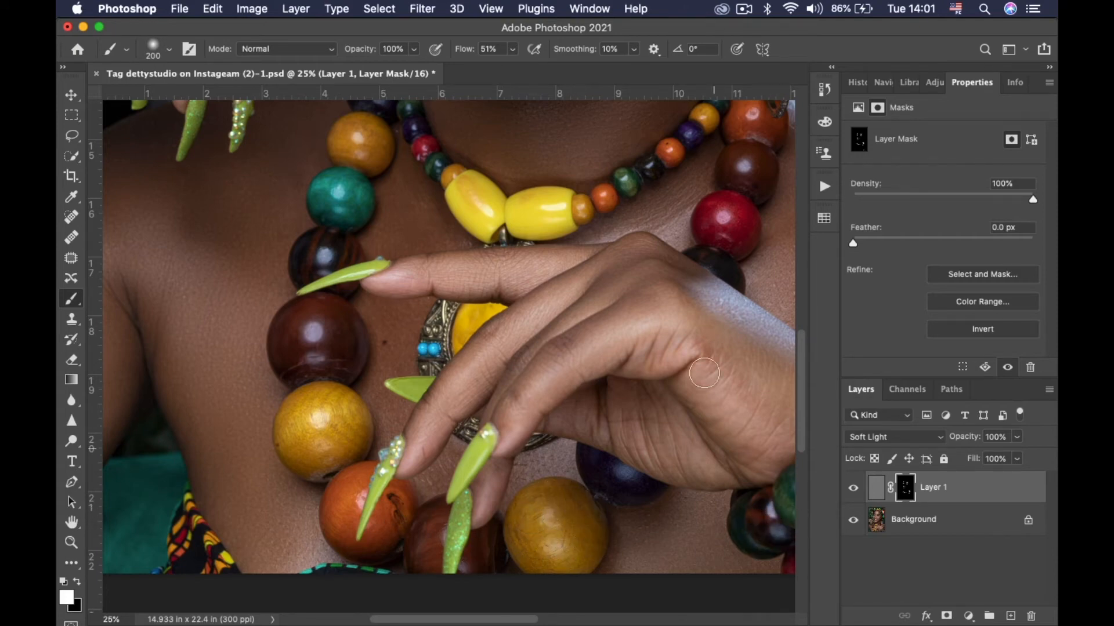
{"action": "key", "text": "super+minus"}
{"action": "key", "text": "super+minus"}
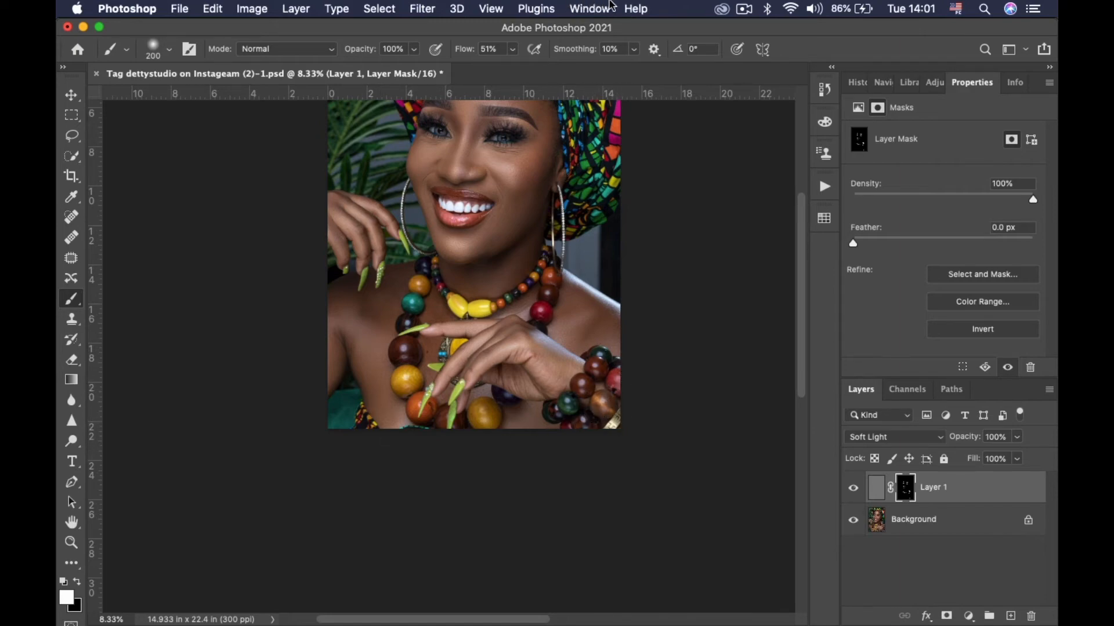
Step: Examine the sharpened details across the whole portrait and up close on the face and jewellery
{"action": "key", "text": "super+minus"}
{"action": "key", "text": "super+minus"}
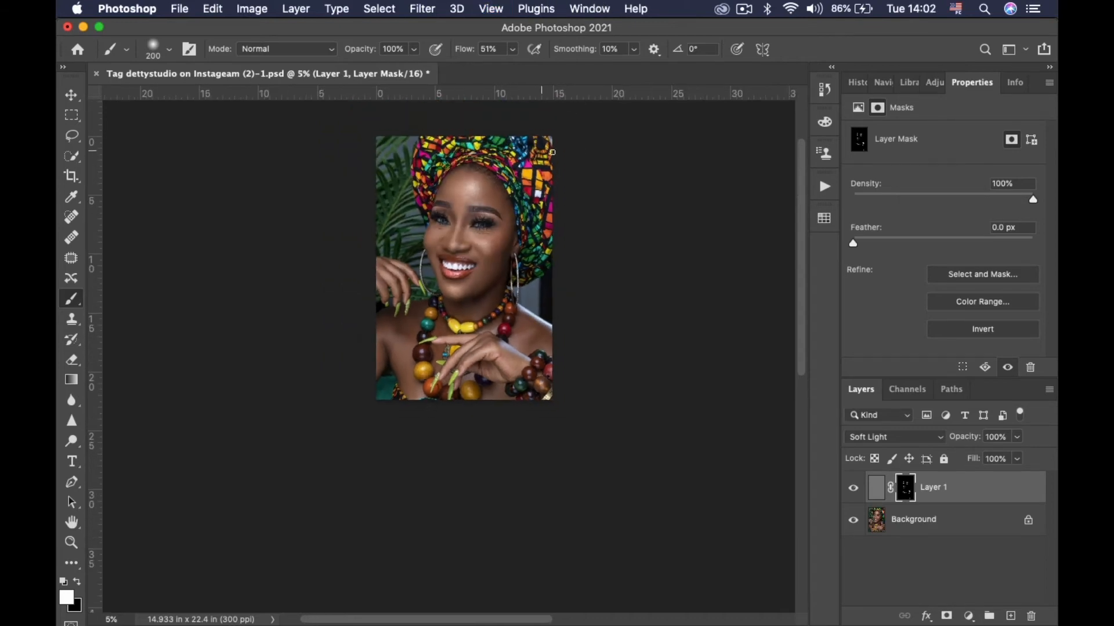
{"action": "key", "text": "super+plus"}
{"action": "key", "text": "super+plus"}
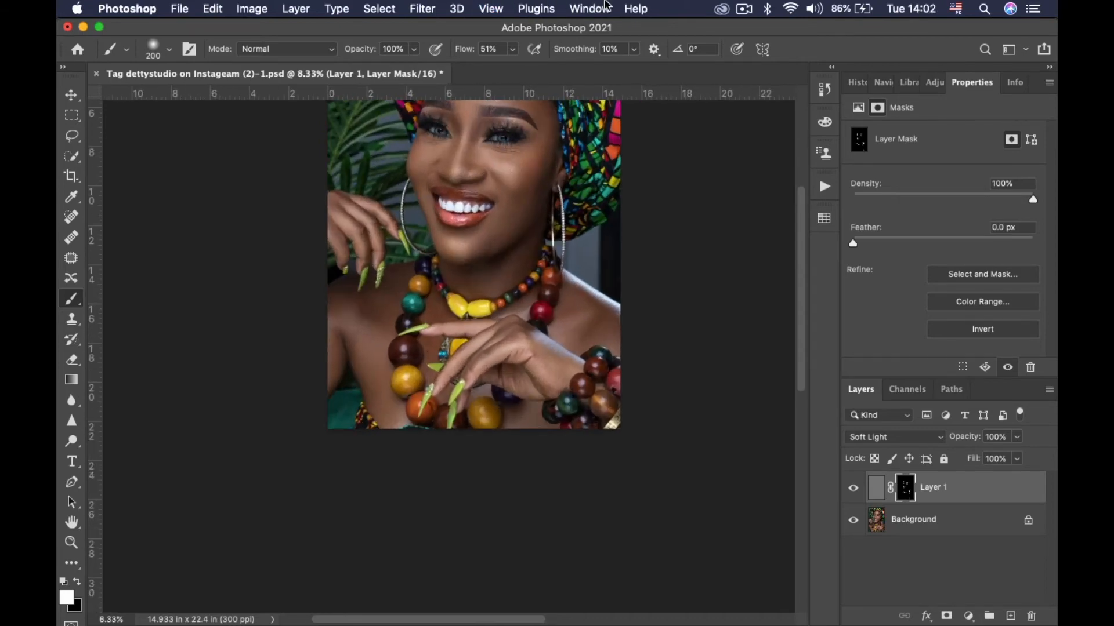
{"action": "left_click_drag", "start_coordinate": [458, 293], "coordinate": [442, 422]}
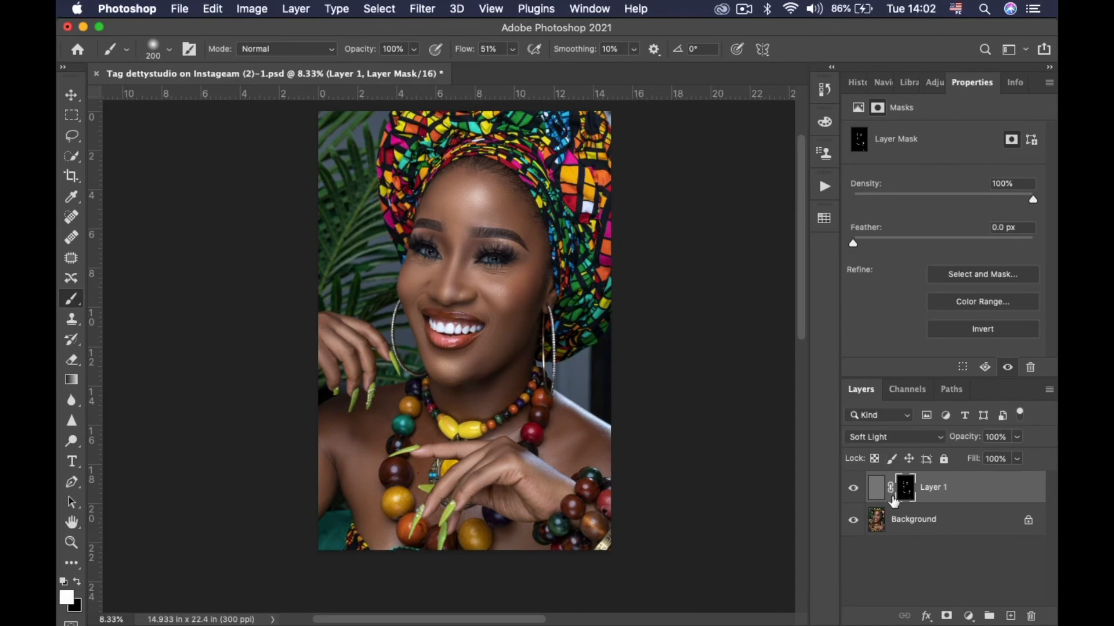
{"action": "key", "text": "super+plus"}
{"action": "key", "text": "super+plus"}
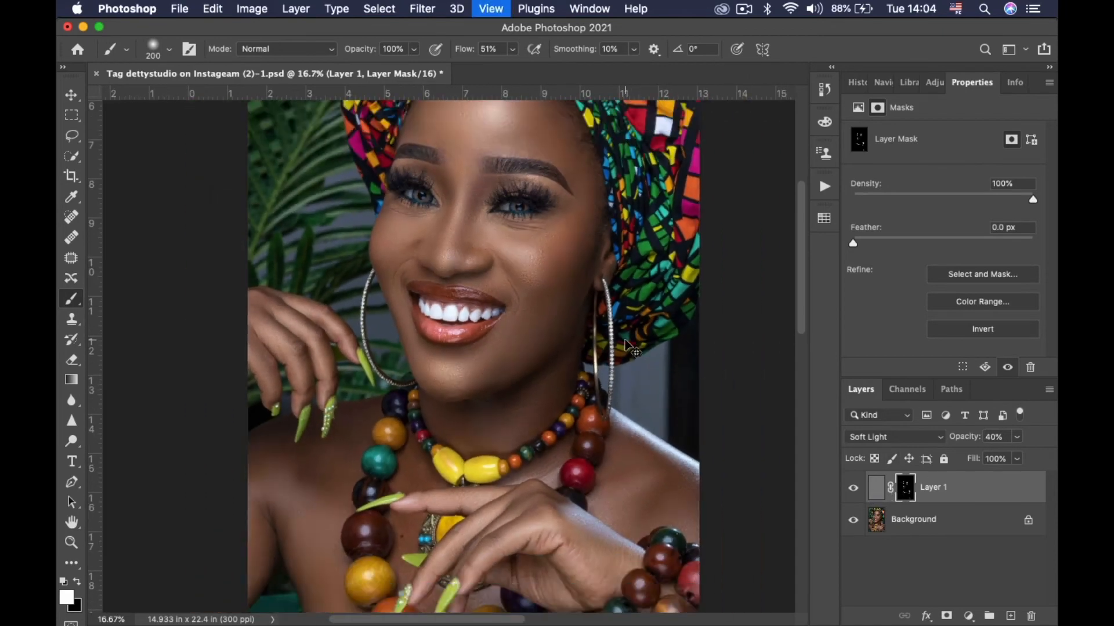
Step: Enlarge the brush to 800 px and paint white on Layer 1's mask over the patterned headwrap
{"action": "key", "text": "super+minus"}
{"action": "key", "text": "super+minus"}
{"action": "key", "text": "super+minus"}
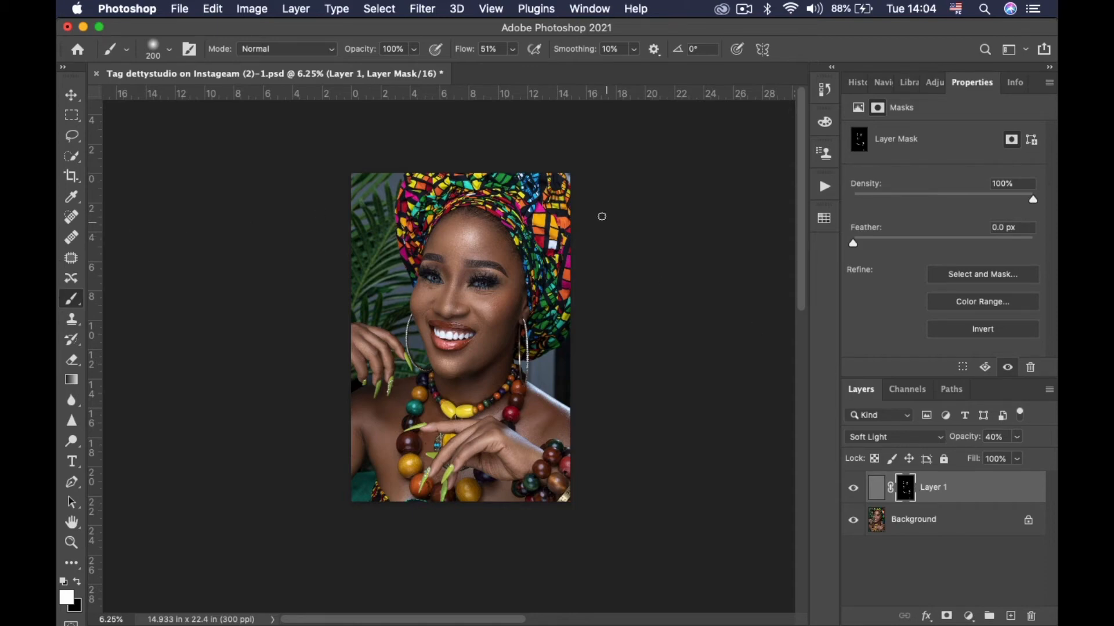
{"action": "key", "text": "bracketright"}
{"action": "key", "text": "bracketright"}
{"action": "key", "text": "bracketright"}
{"action": "key", "text": "bracketright"}
{"action": "key", "text": "bracketright"}
{"action": "key", "text": "bracketright"}
{"action": "mouse_move", "coordinate": [563, 240]}
{"action": "left_mouse_down"}
{"action": "mouse_move", "coordinate": [535, 217]}
{"action": "mouse_move", "coordinate": [495, 183]}
{"action": "mouse_move", "coordinate": [438, 183]}
{"action": "mouse_move", "coordinate": [410, 233]}
{"action": "mouse_move", "coordinate": [422, 182]}
{"action": "mouse_move", "coordinate": [471, 174]}
{"action": "mouse_move", "coordinate": [487, 189]}
{"action": "mouse_move", "coordinate": [513, 179]}
{"action": "mouse_move", "coordinate": [554, 186]}
{"action": "mouse_move", "coordinate": [549, 298]}
{"action": "mouse_move", "coordinate": [560, 296]}
{"action": "mouse_move", "coordinate": [549, 339]}
{"action": "mouse_move", "coordinate": [559, 181]}
{"action": "mouse_move", "coordinate": [552, 210]}
{"action": "mouse_move", "coordinate": [489, 180]}
{"action": "mouse_move", "coordinate": [450, 188]}
{"action": "mouse_move", "coordinate": [418, 201]}
{"action": "mouse_move", "coordinate": [410, 237]}
{"action": "mouse_move", "coordinate": [427, 176]}
{"action": "mouse_move", "coordinate": [520, 179]}
{"action": "mouse_move", "coordinate": [558, 205]}
{"action": "mouse_move", "coordinate": [549, 326]}
{"action": "mouse_move", "coordinate": [566, 196]}
{"action": "mouse_move", "coordinate": [549, 218]}
{"action": "mouse_move", "coordinate": [534, 190]}
{"action": "mouse_move", "coordinate": [542, 186]}
{"action": "mouse_move", "coordinate": [535, 229]}
{"action": "mouse_move", "coordinate": [482, 178]}
{"action": "mouse_move", "coordinate": [421, 192]}
{"action": "mouse_move", "coordinate": [427, 175]}
{"action": "mouse_move", "coordinate": [442, 196]}
{"action": "mouse_move", "coordinate": [452, 186]}
{"action": "mouse_move", "coordinate": [529, 202]}
{"action": "mouse_move", "coordinate": [557, 189]}
{"action": "mouse_move", "coordinate": [550, 327]}
{"action": "mouse_move", "coordinate": [568, 238]}
{"action": "mouse_move", "coordinate": [544, 209]}
{"action": "mouse_move", "coordinate": [562, 213]}
{"action": "mouse_move", "coordinate": [561, 200]}
{"action": "mouse_move", "coordinate": [503, 188]}
{"action": "mouse_move", "coordinate": [421, 203]}
{"action": "mouse_move", "coordinate": [551, 195]}
{"action": "mouse_move", "coordinate": [558, 320]}
{"action": "left_mouse_up"}
Step: Stamp all visible layers into a new top layer and open Save for Web (Legacy)
{"action": "key", "text": "super+alt+shift+e"}
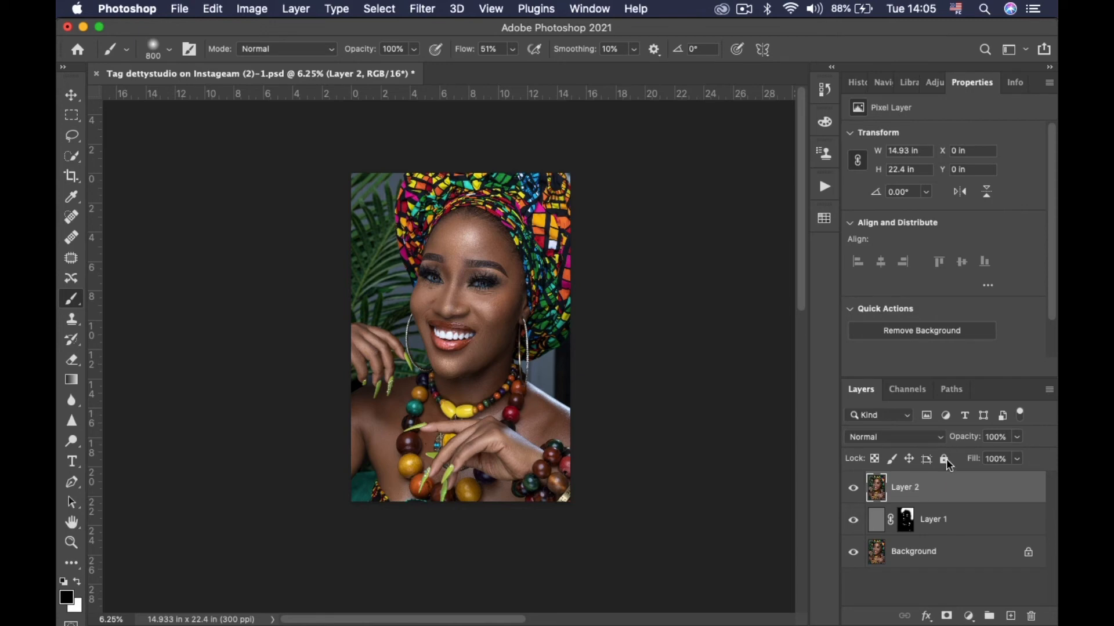
{"action": "left_click", "coordinate": [184, 8]}
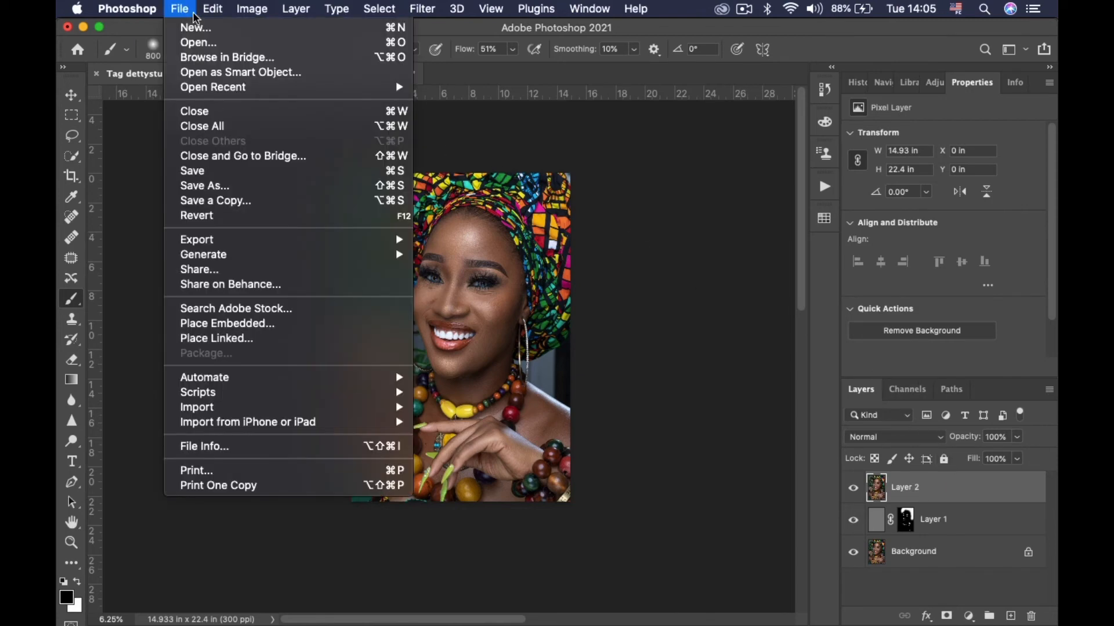
{"action": "mouse_move", "coordinate": [308, 241]}
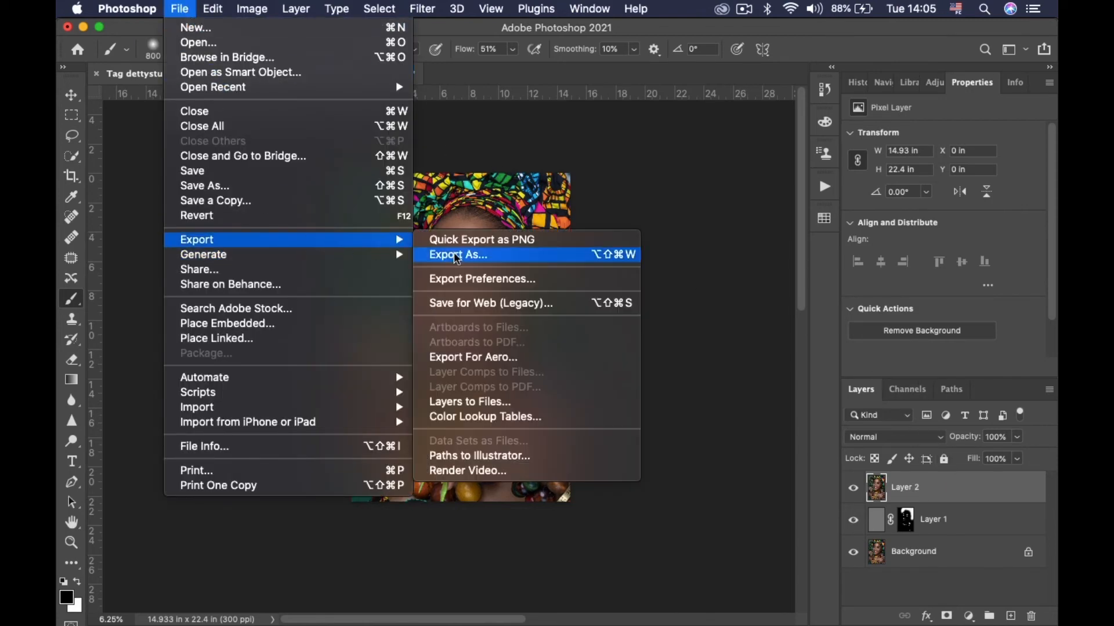
{"action": "left_click", "coordinate": [483, 303]}
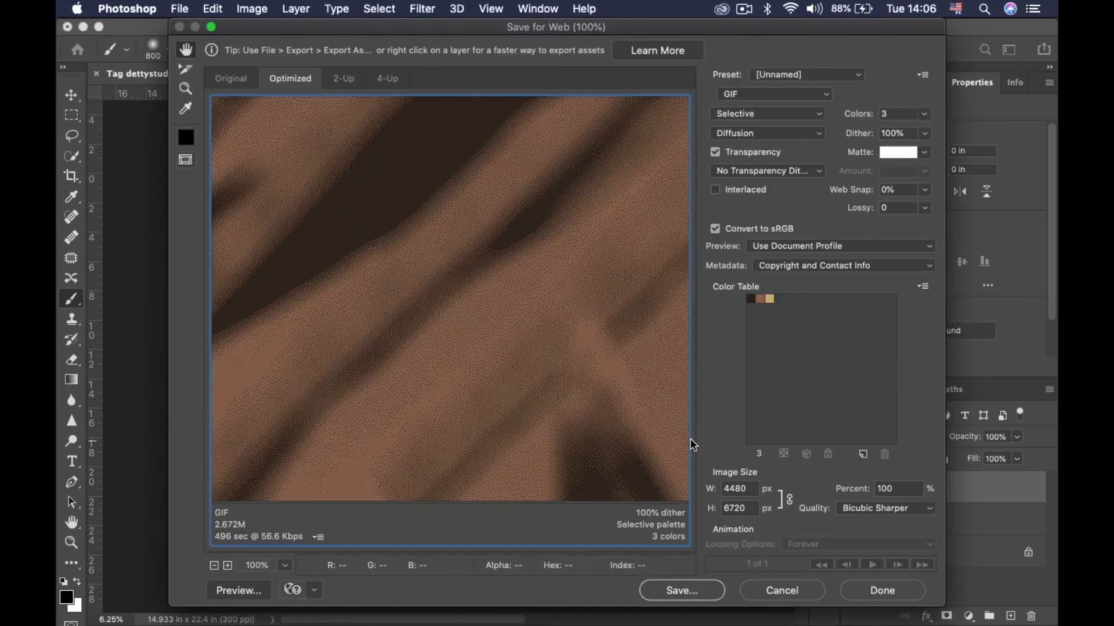
Step: Set the export format to JPEG and keep the colour preview on Use Document Profile
{"action": "left_click", "coordinate": [734, 92]}
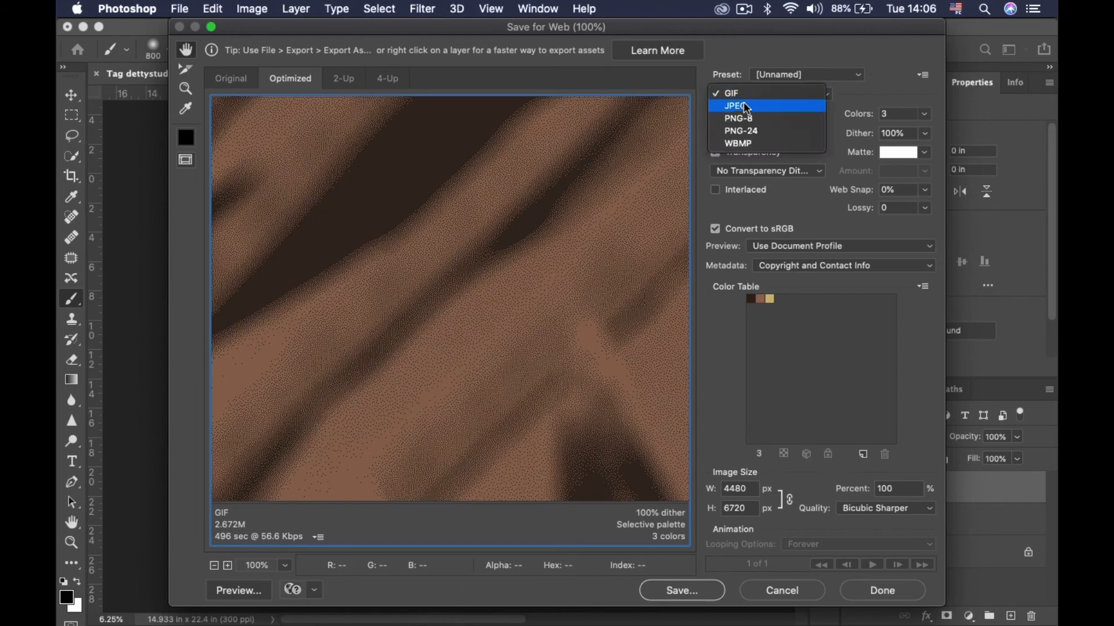
{"action": "left_click", "coordinate": [746, 107]}
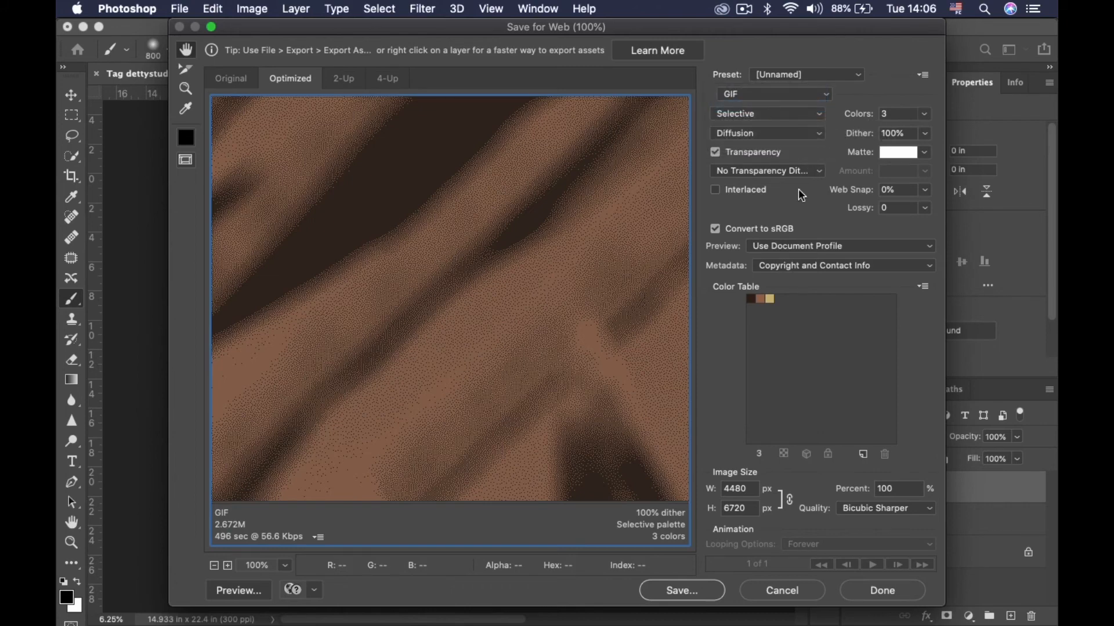
{"action": "left_click", "coordinate": [214, 566]}
{"action": "left_click", "coordinate": [214, 566]}
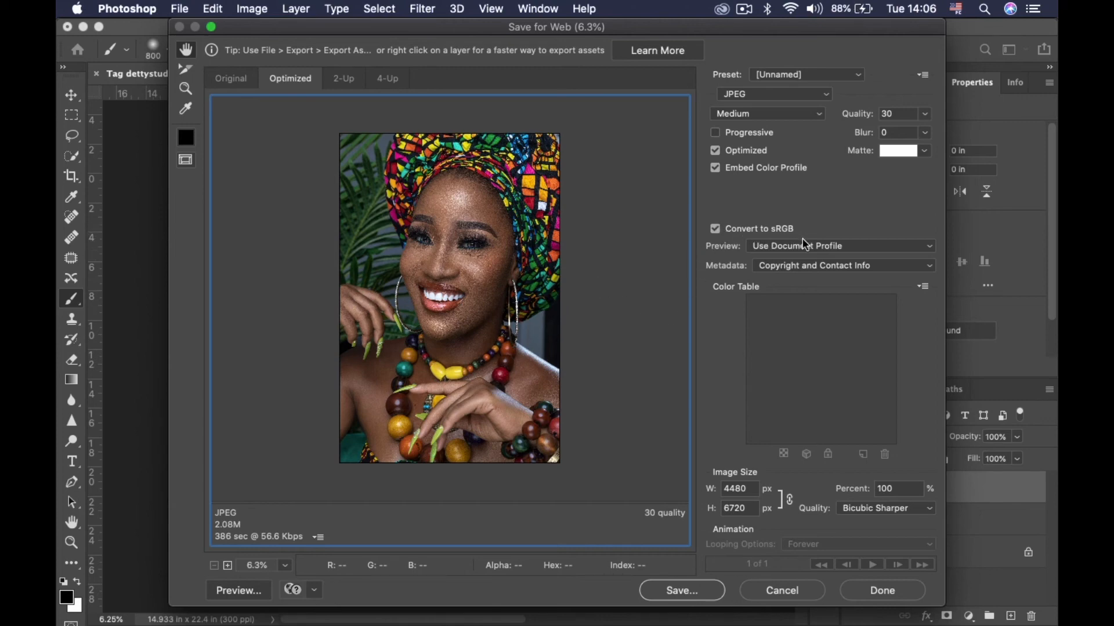
{"action": "left_click", "coordinate": [848, 245]}
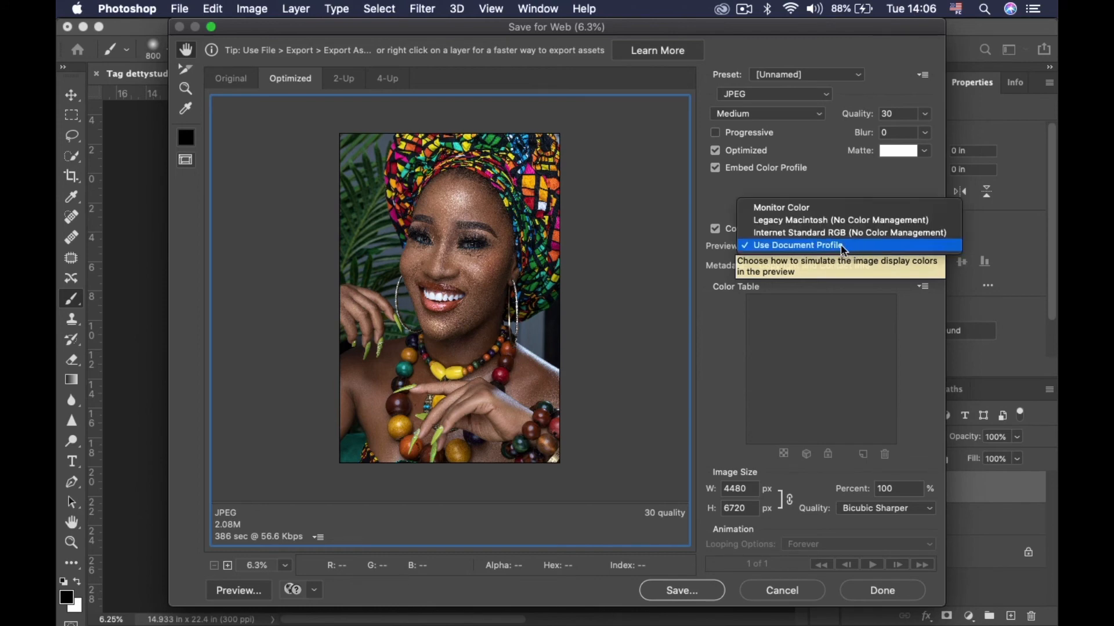
{"action": "left_click", "coordinate": [840, 244]}
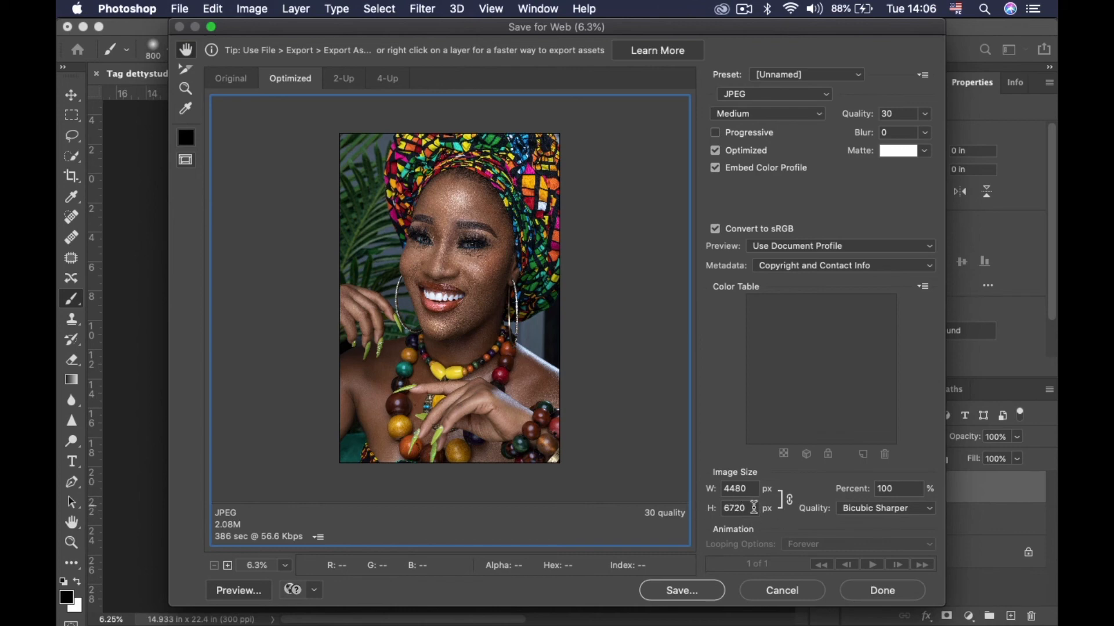
Step: Set the exported image's height to 1350 px and the JPEG quality to 80
{"action": "left_click_drag", "start_coordinate": [754, 508], "coordinate": [726, 506]}
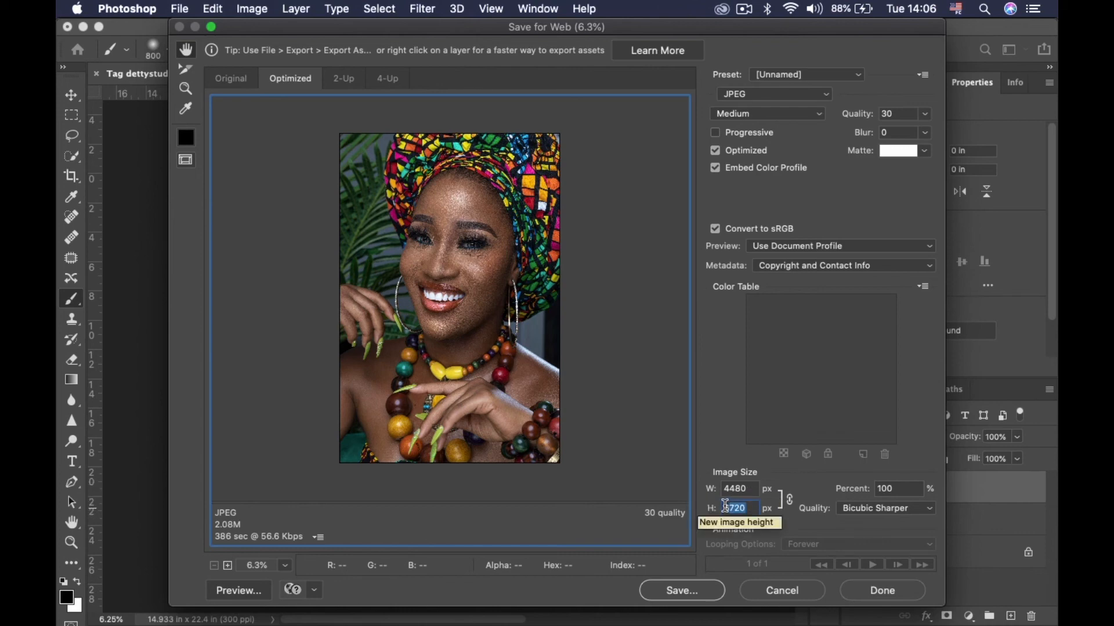
{"action": "type", "text": "135"}
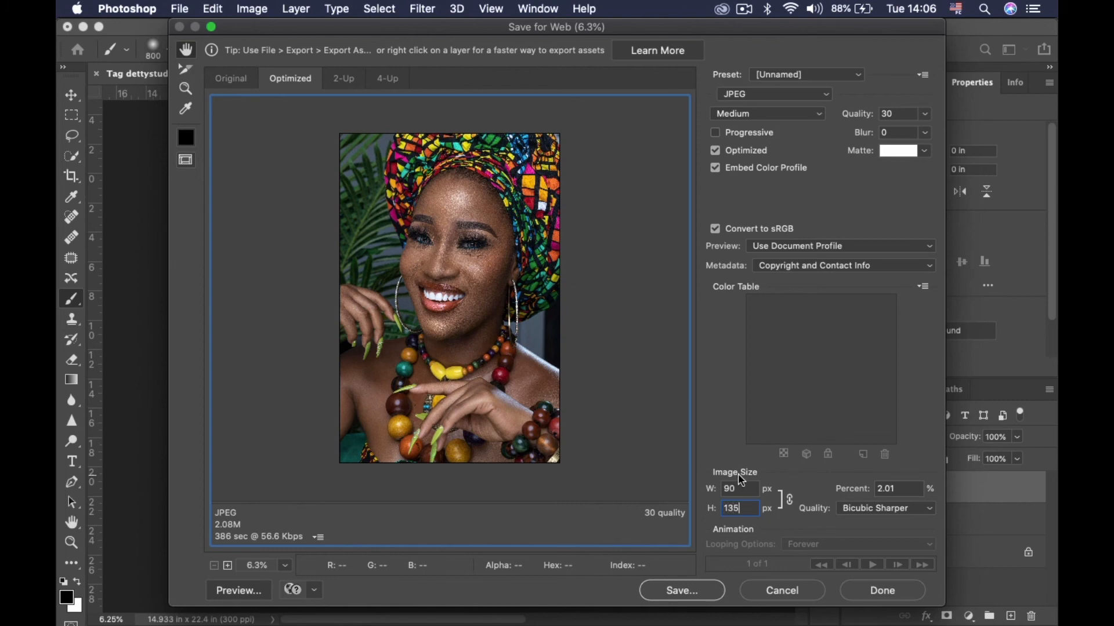
{"action": "type", "text": "0"}
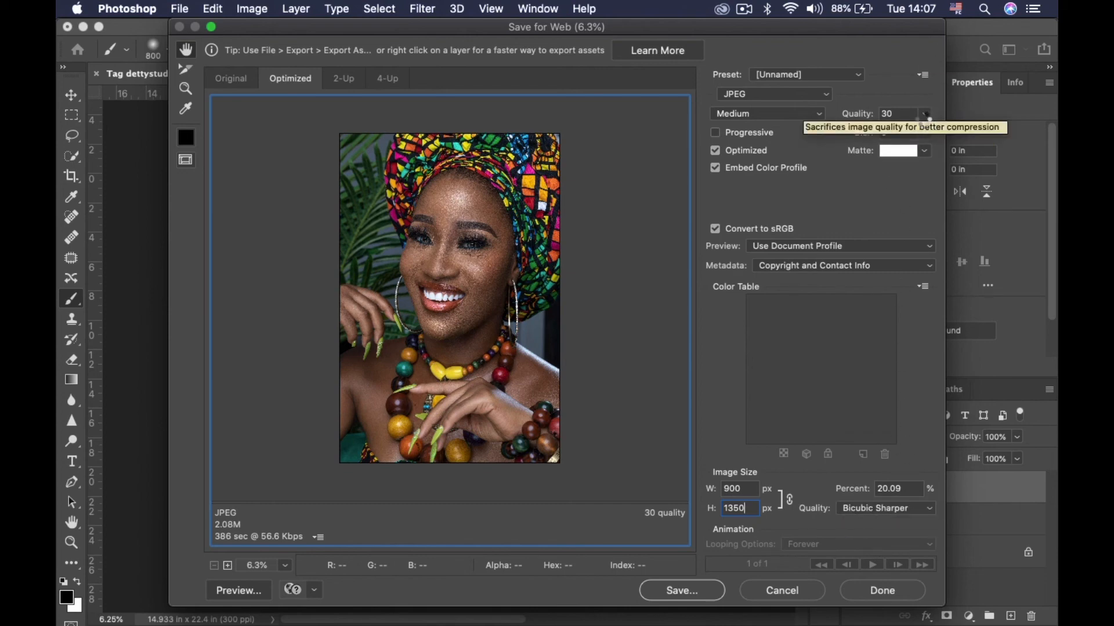
{"action": "left_click", "coordinate": [925, 116]}
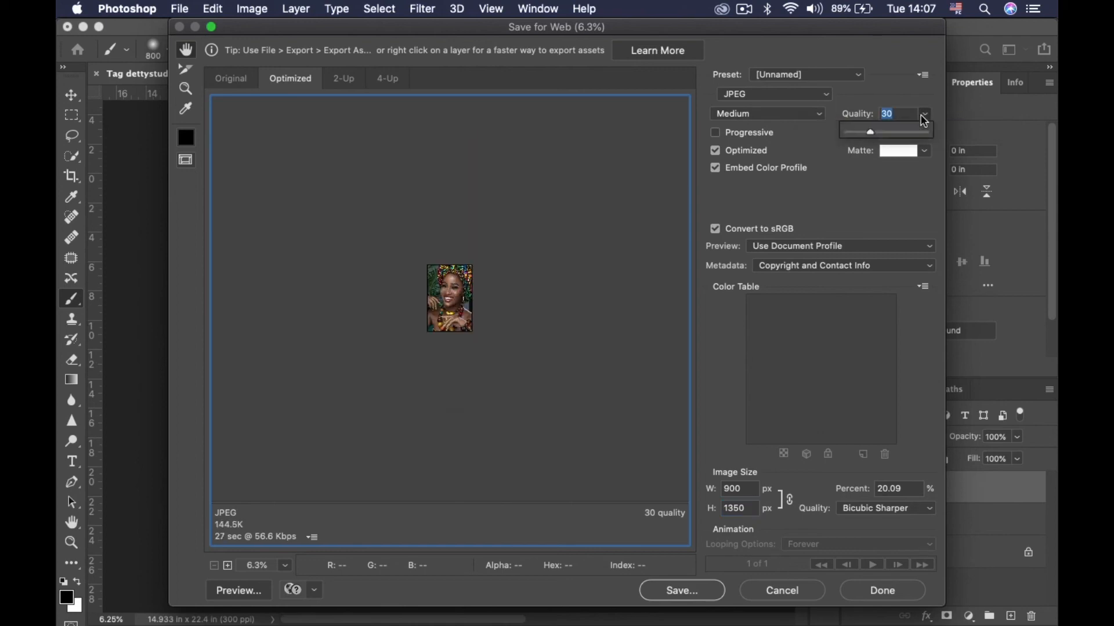
{"action": "type", "text": "80"}
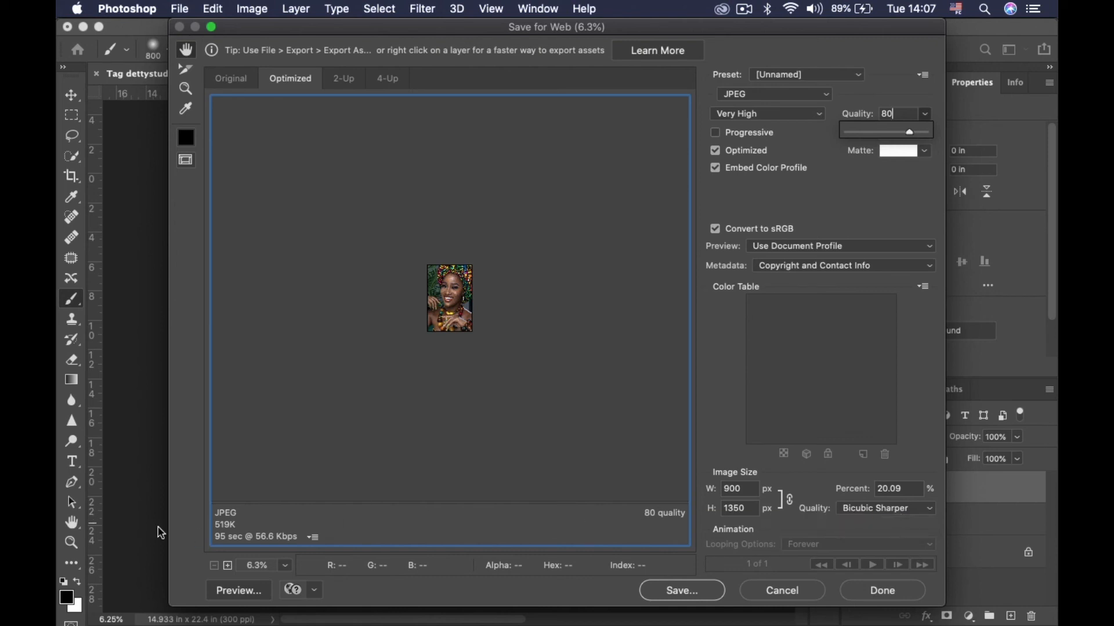
Step: Check the enlarged export preview and save the optimized JPEG to the Desktop
{"action": "left_click", "coordinate": [226, 567]}
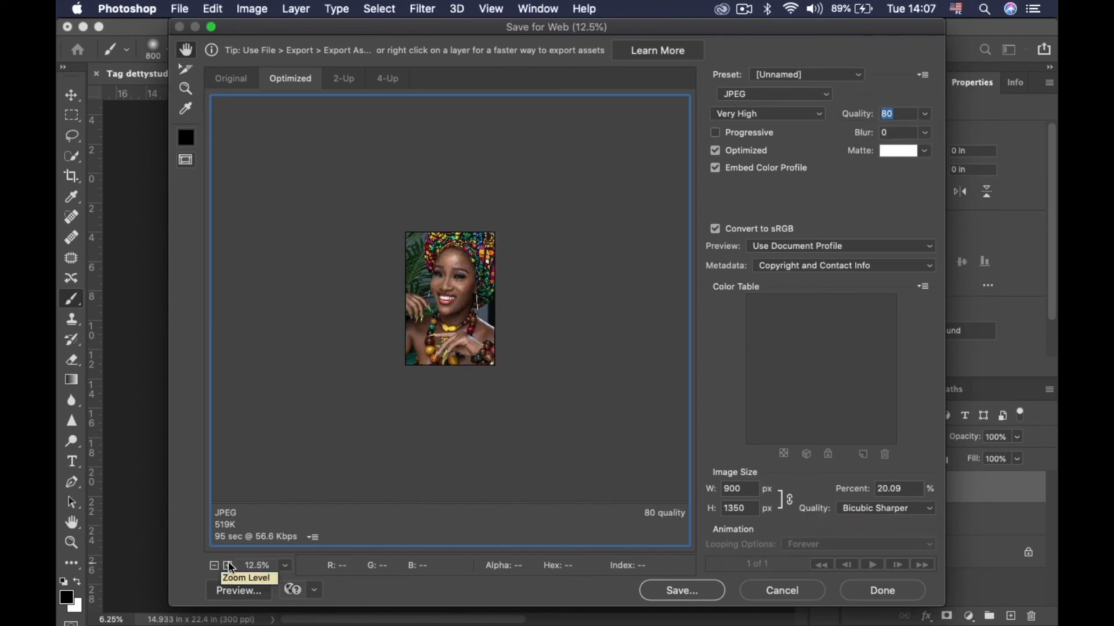
{"action": "left_click", "coordinate": [229, 566]}
{"action": "left_click", "coordinate": [229, 566]}
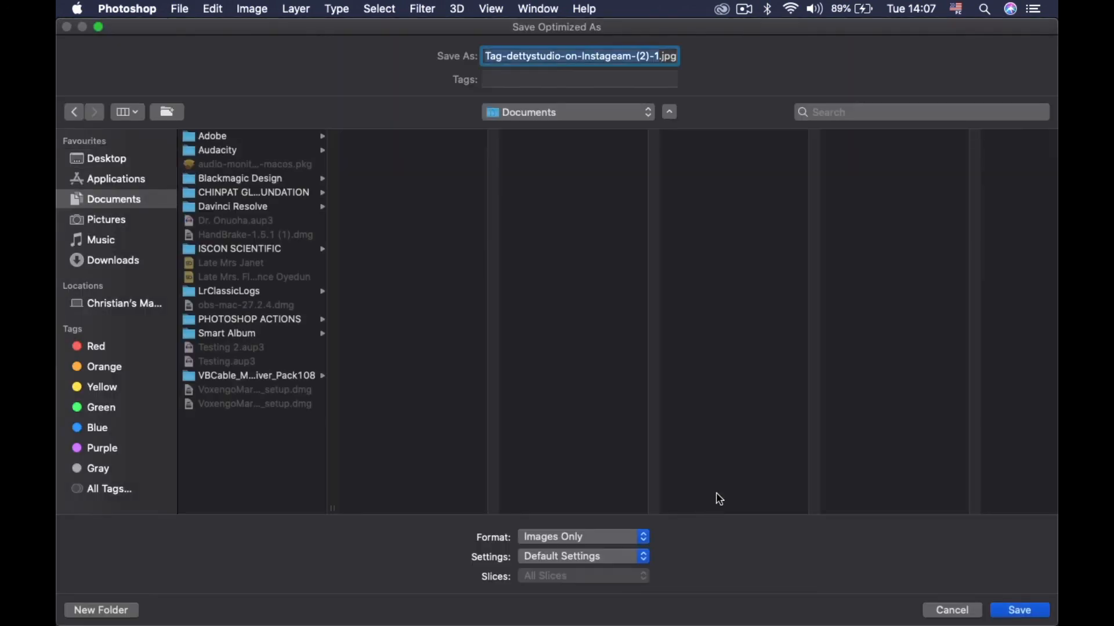
{"action": "left_click", "coordinate": [160, 165]}
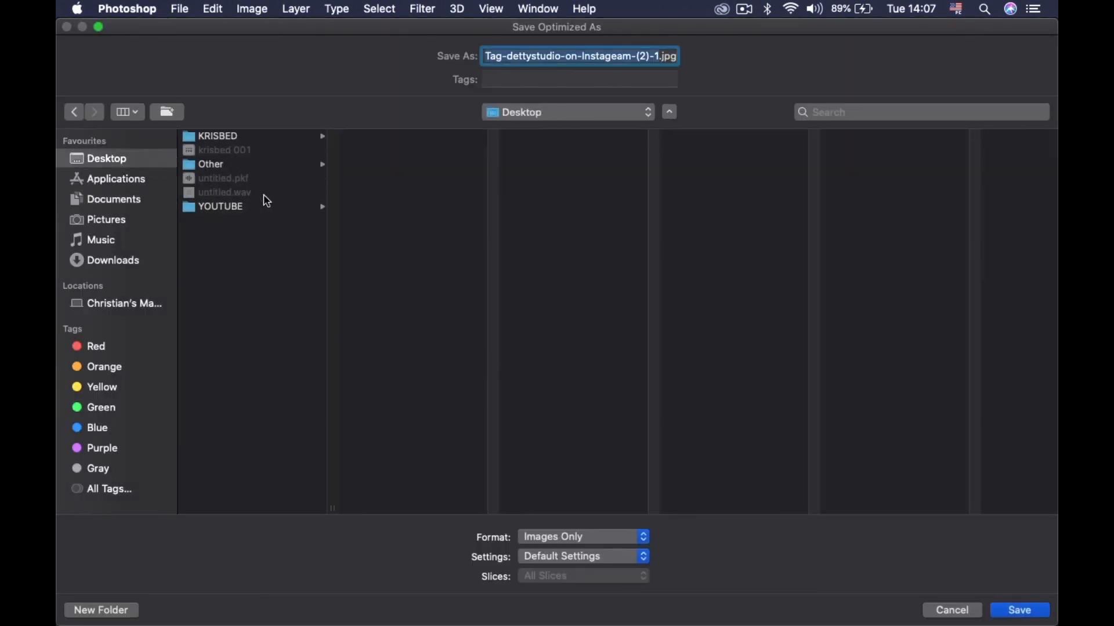
{"action": "left_click", "coordinate": [1015, 612]}
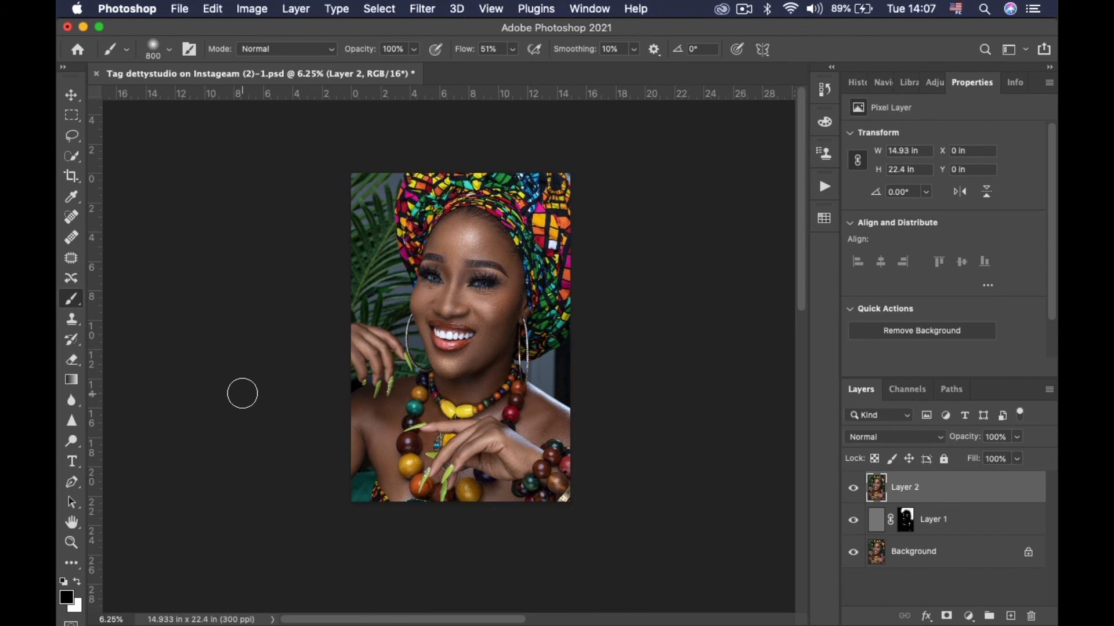
Step: Switch to Finder, preview the exported JPEG on the Desktop, and return to Photoshop
{"action": "left_click", "coordinate": [95, 586]}
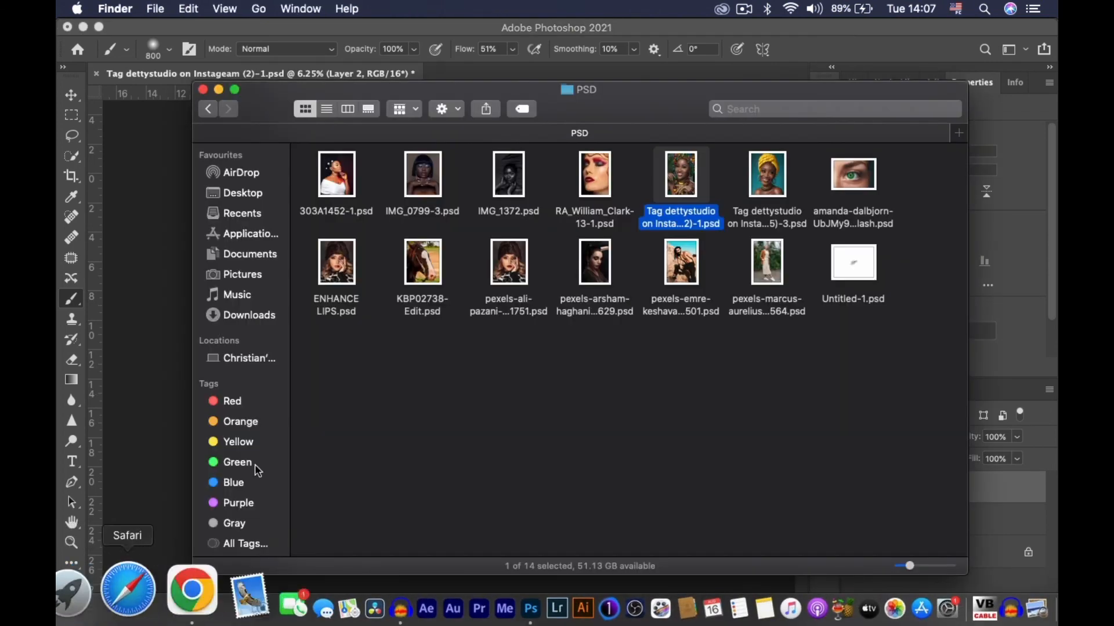
{"action": "left_click", "coordinate": [238, 201]}
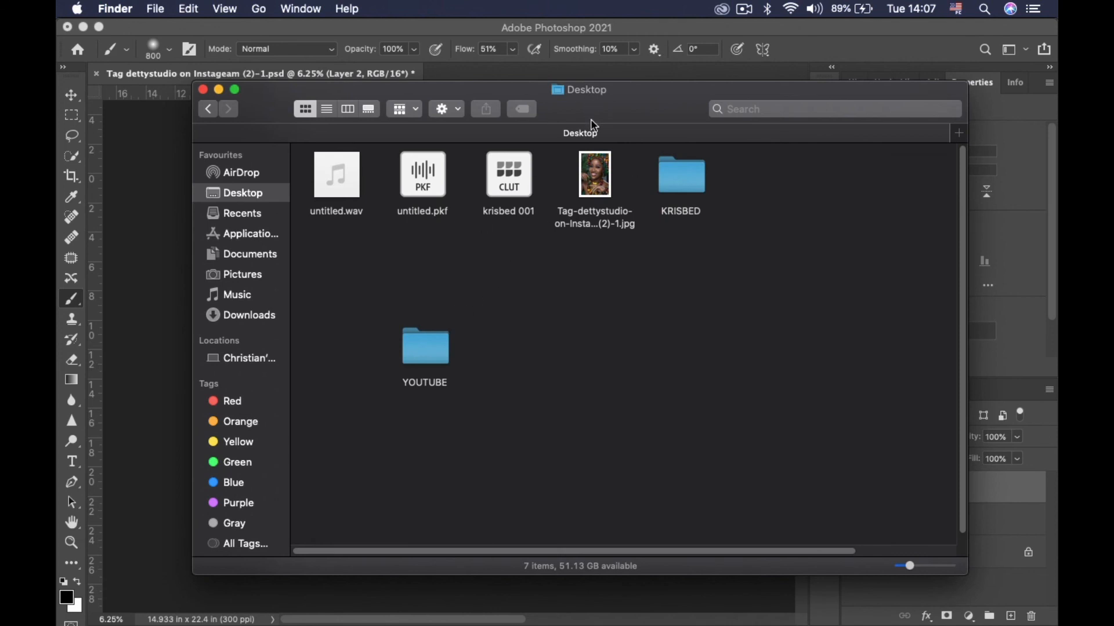
{"action": "left_click", "coordinate": [596, 175]}
{"action": "key", "text": "space"}
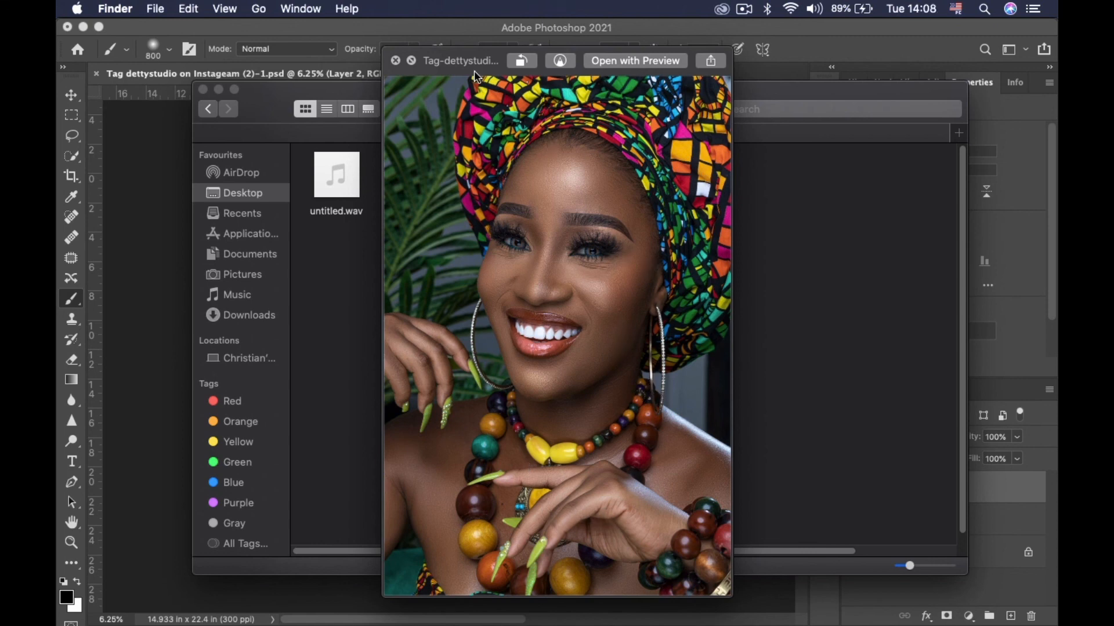
{"action": "key", "text": "space"}
{"action": "left_click", "coordinate": [139, 352]}
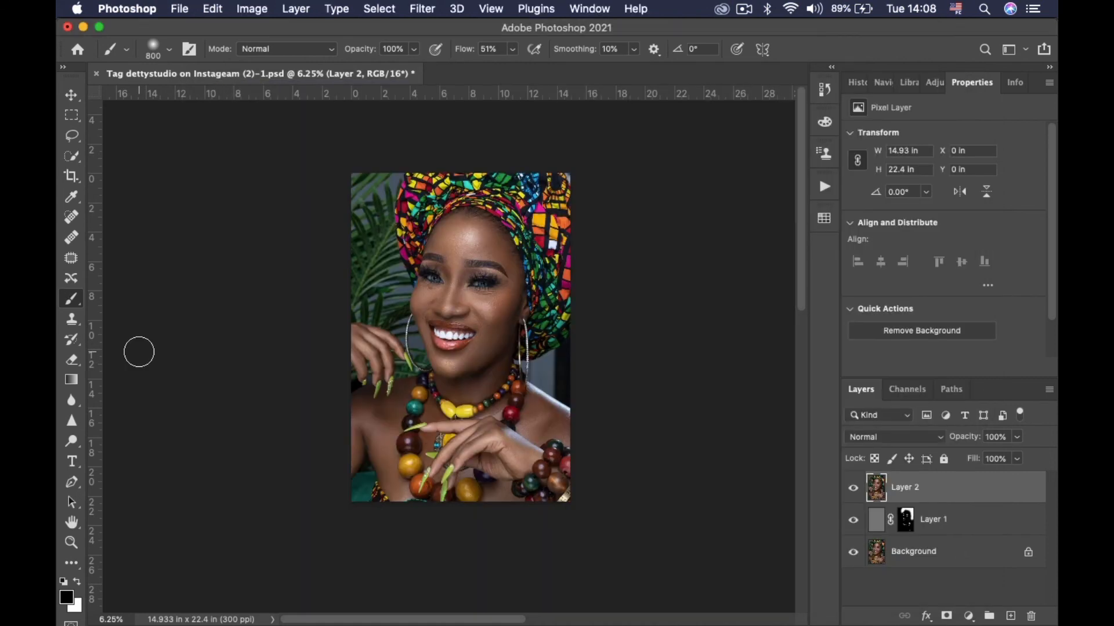